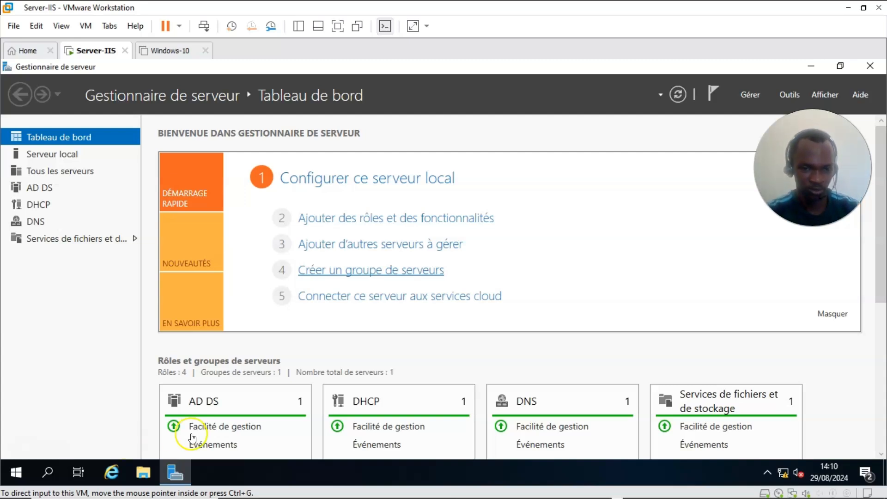
Step: Check the digitaltec page in the browser, then minimize it to return to the server
mouse_move(295, 497)
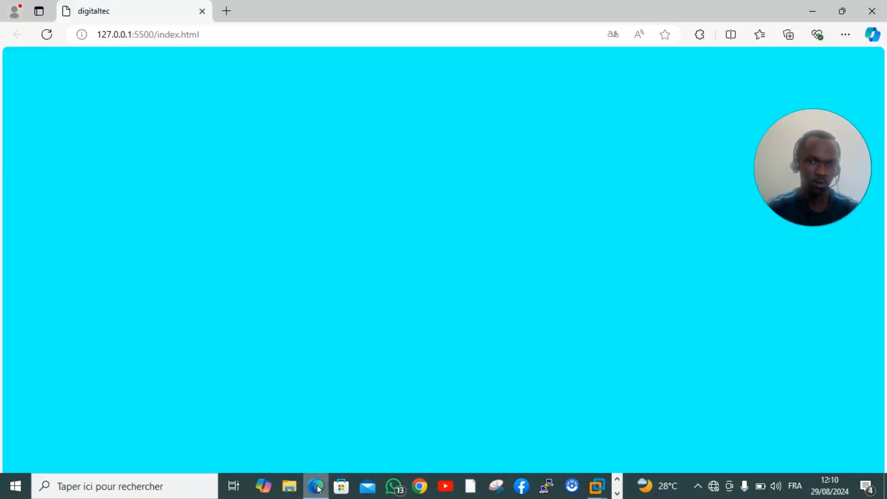
left_click(315, 485)
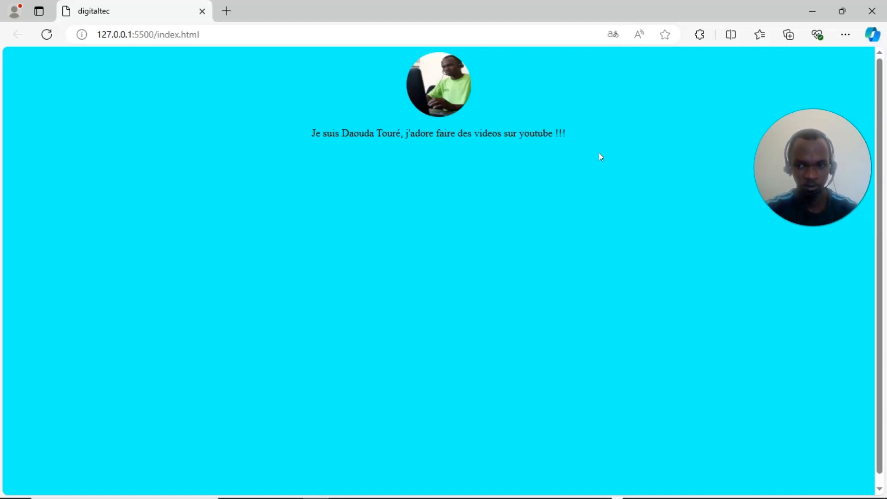
left_click(653, 143)
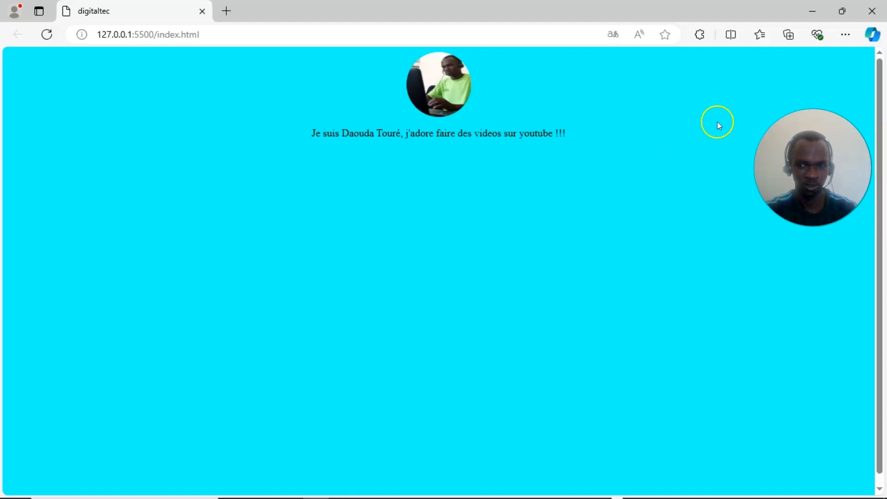
left_click(814, 13)
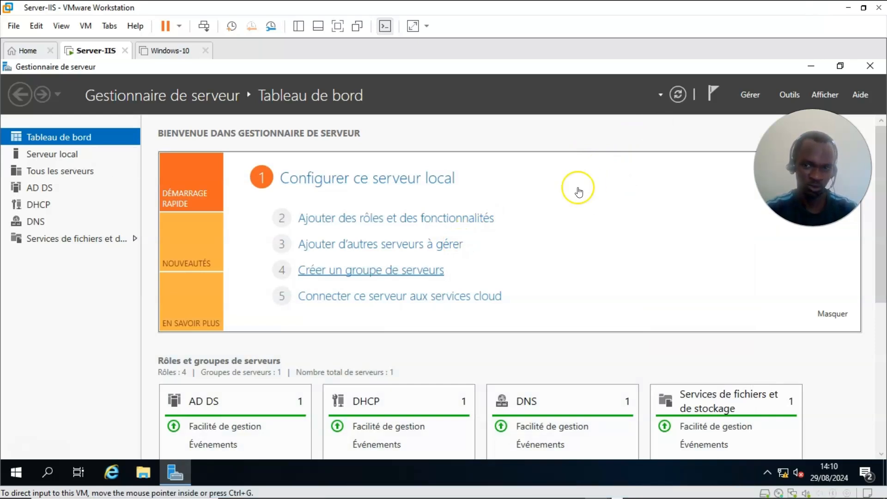
Step: Launch the Add Roles and Features wizard from the Server Manager dashboard
left_click(747, 95)
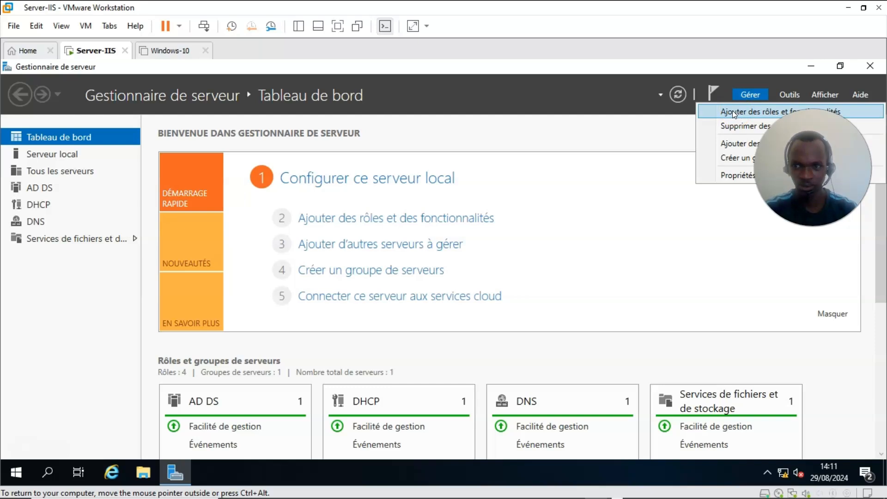
left_click(778, 112)
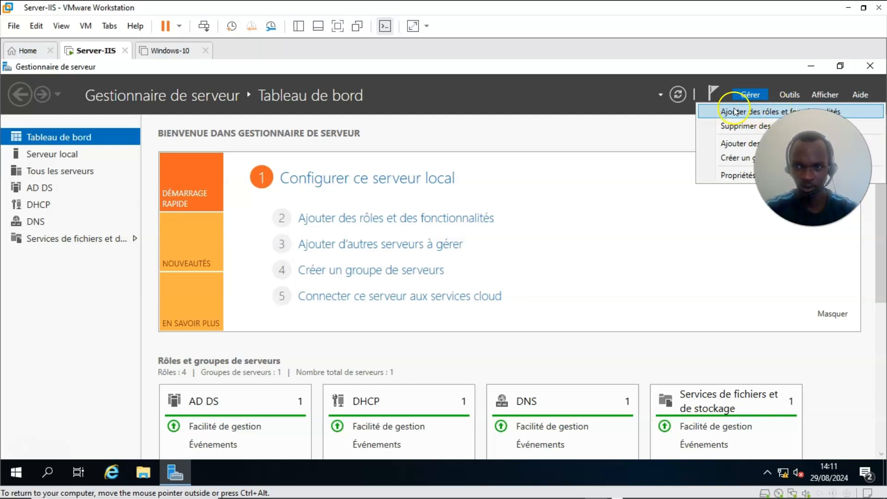
left_click(615, 156)
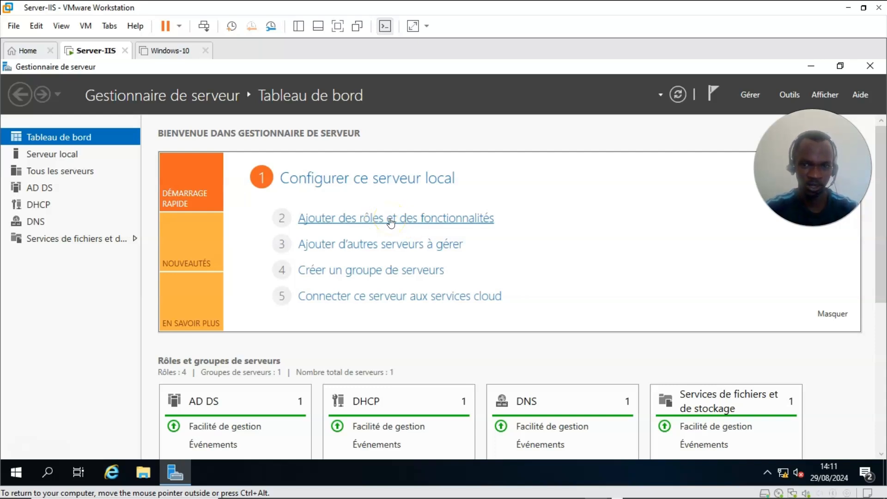
left_click(358, 219)
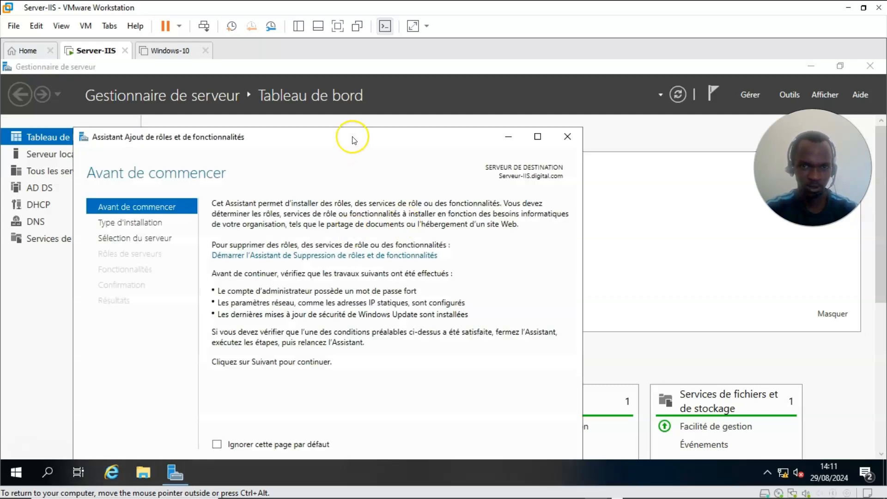
Step: Move past the intro, keep role-based installation, and tick the Serveur Web (IIS) role
left_click_drag(354, 140, 380, 73)
left_click(358, 272)
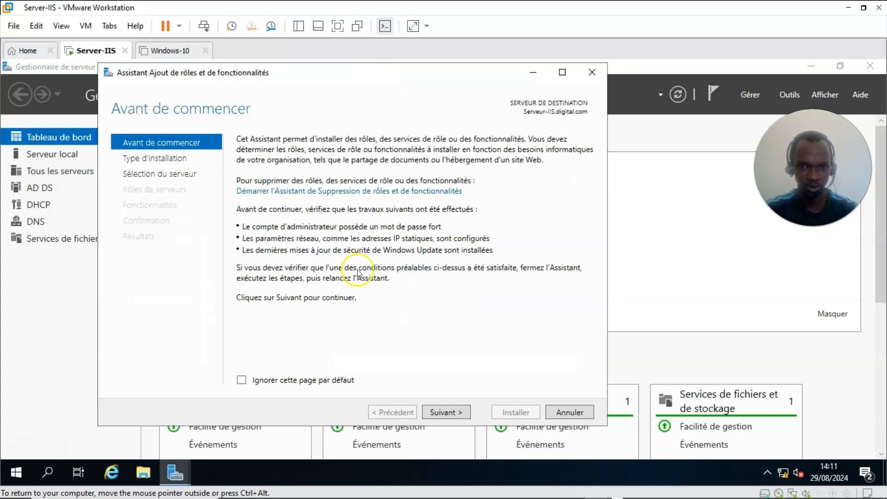
left_click(457, 416)
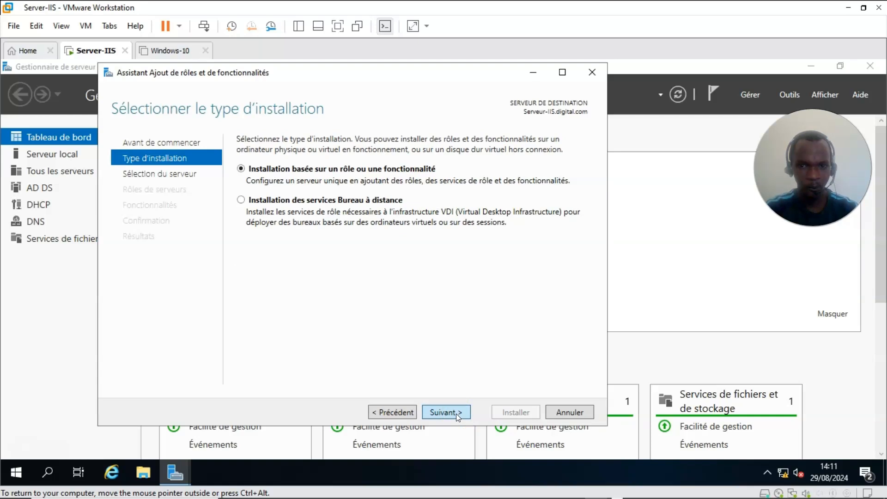
left_click(456, 413)
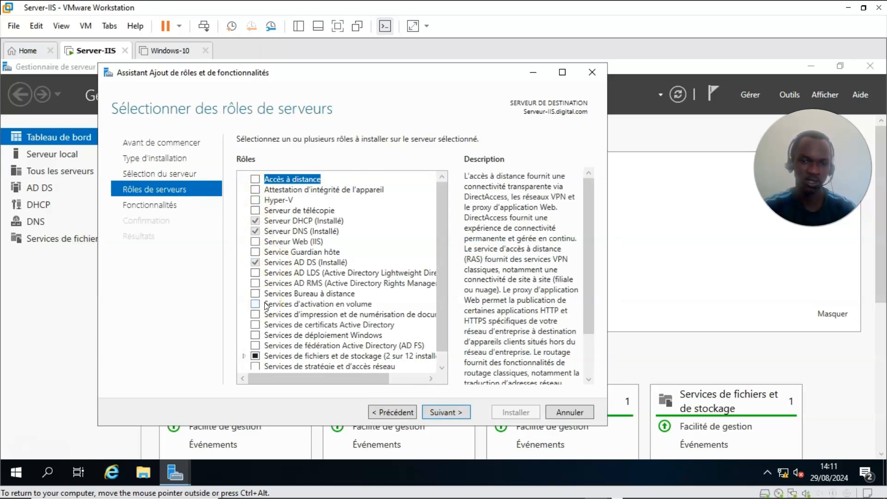
left_click(254, 242)
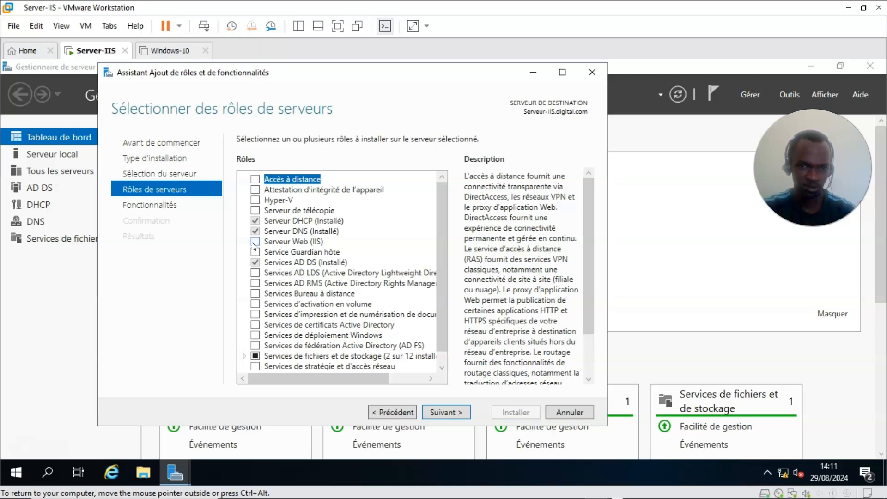
left_click(253, 243)
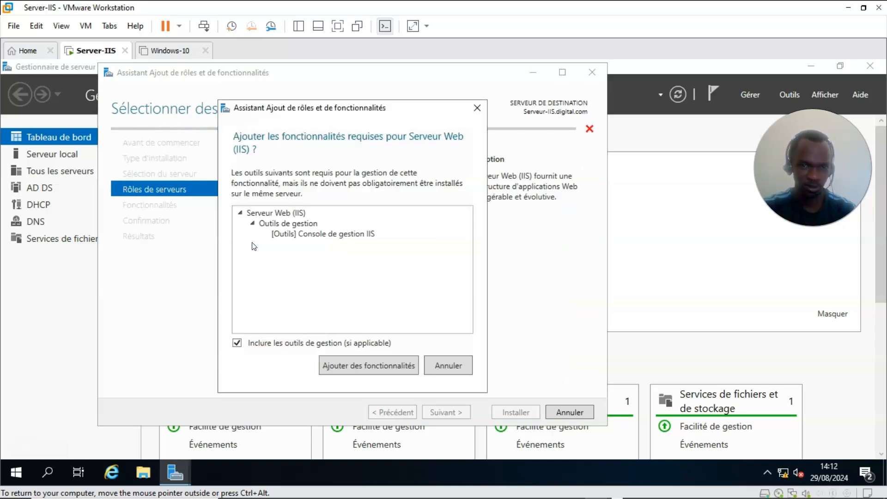
Step: Add the IIS management console and keep default features and role services through to Confirmation
left_click(360, 365)
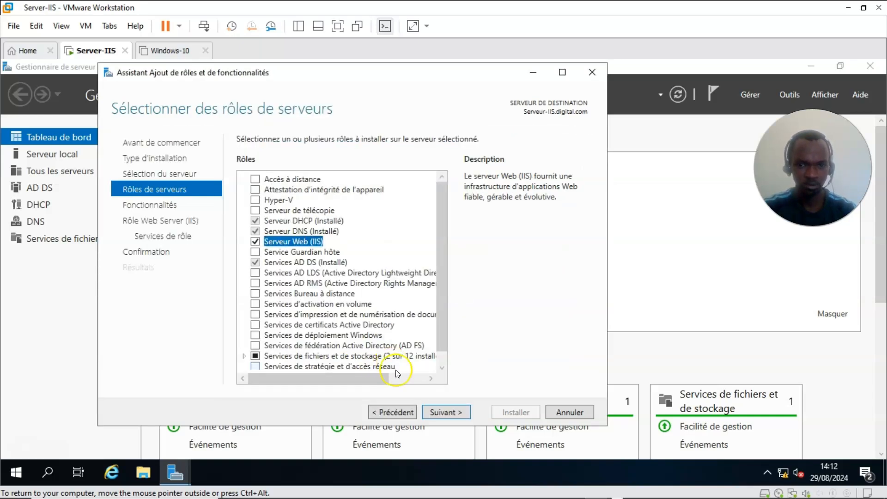
left_click(437, 412)
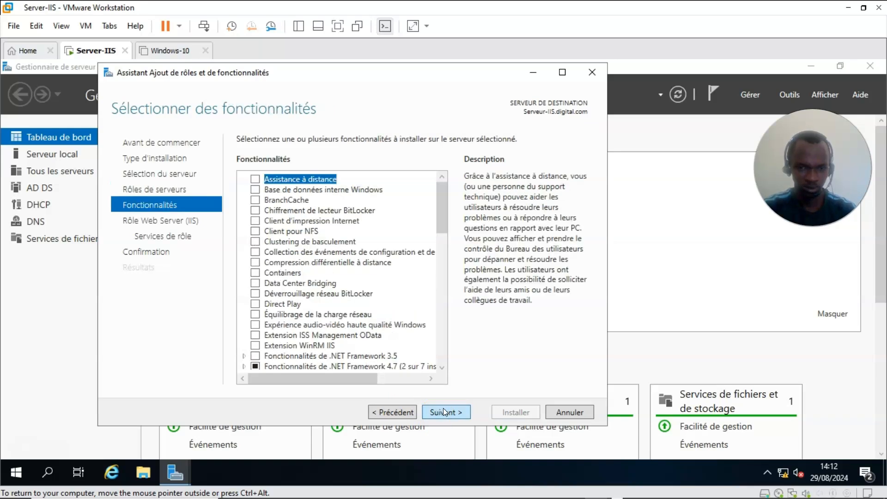
left_click(447, 412)
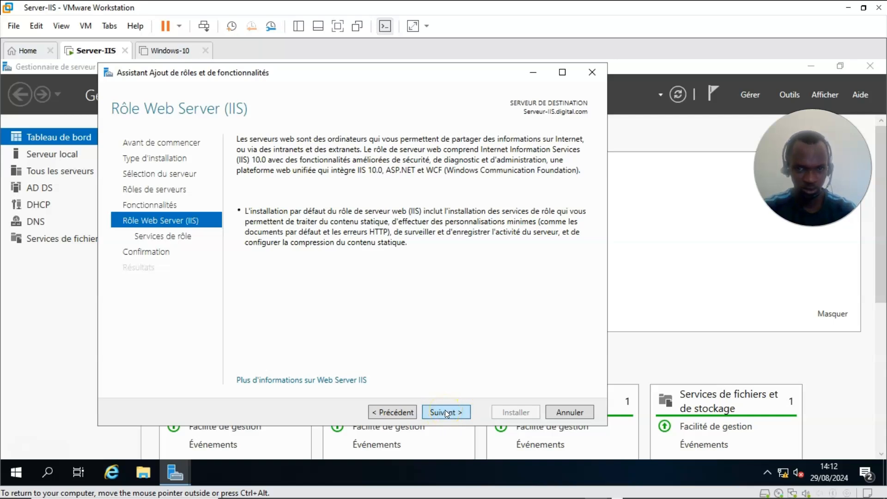
left_click(445, 410)
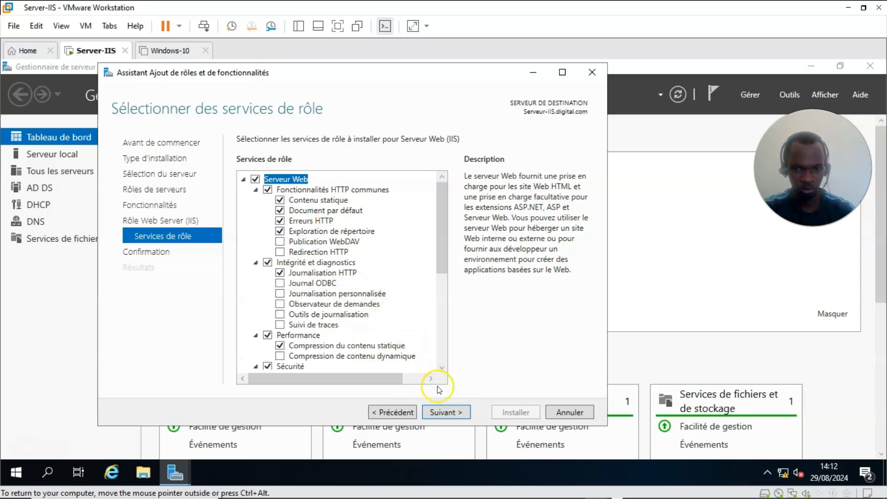
left_click(440, 410)
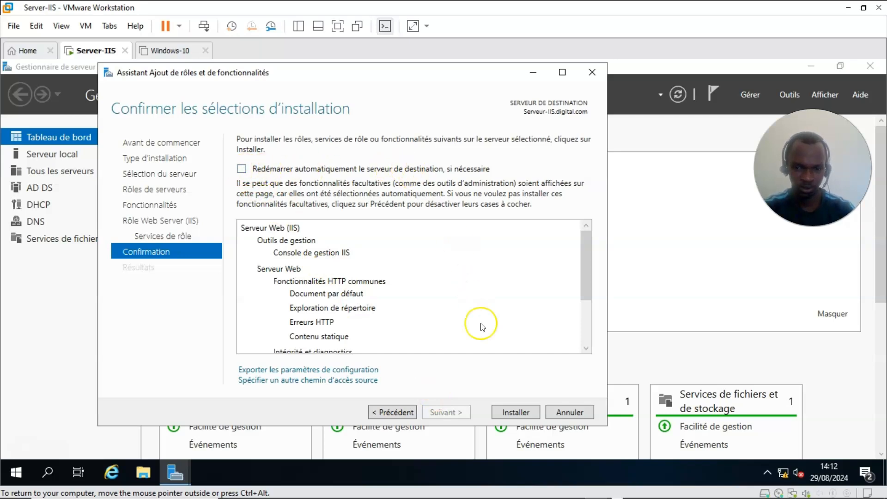
Step: Install Web Server (IIS) and close the wizard once installation finishes
left_click(516, 410)
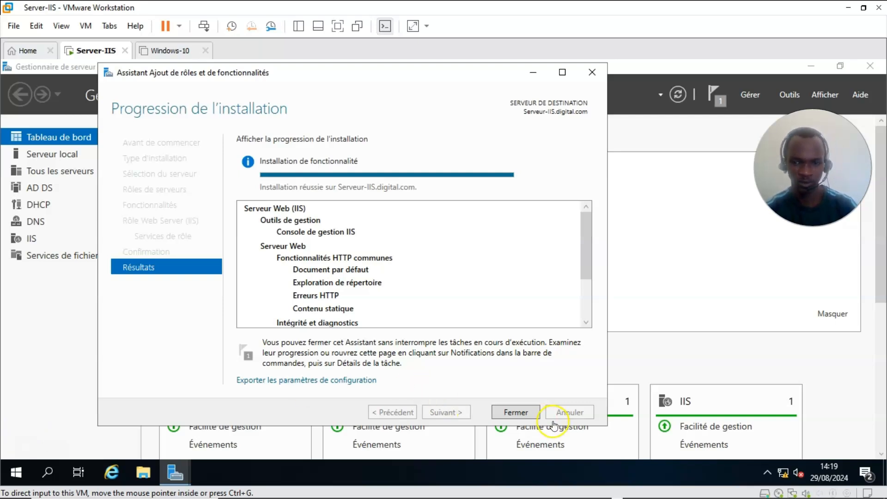
left_click(511, 409)
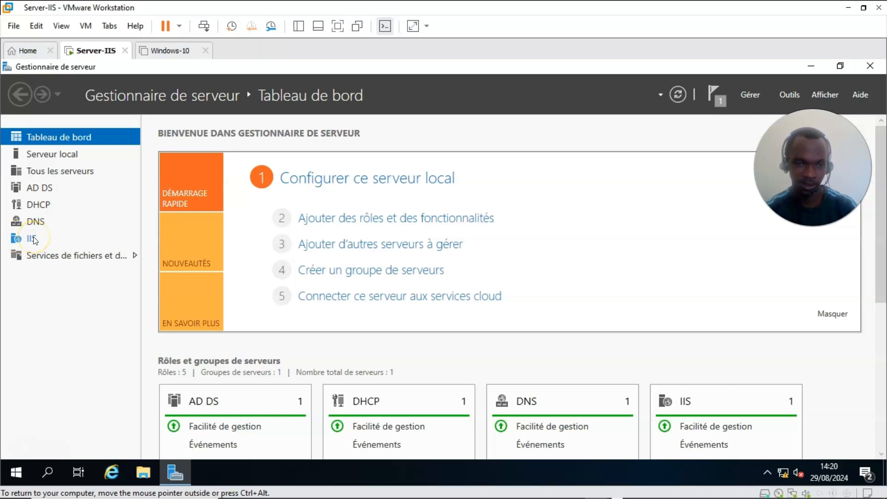
Step: Open File Explorer on the server from the VM taskbar
left_click(786, 94)
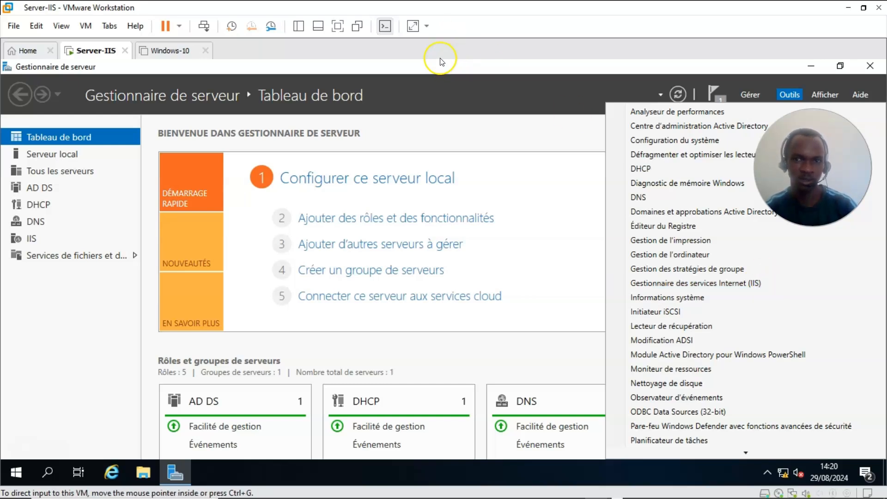
left_click(104, 342)
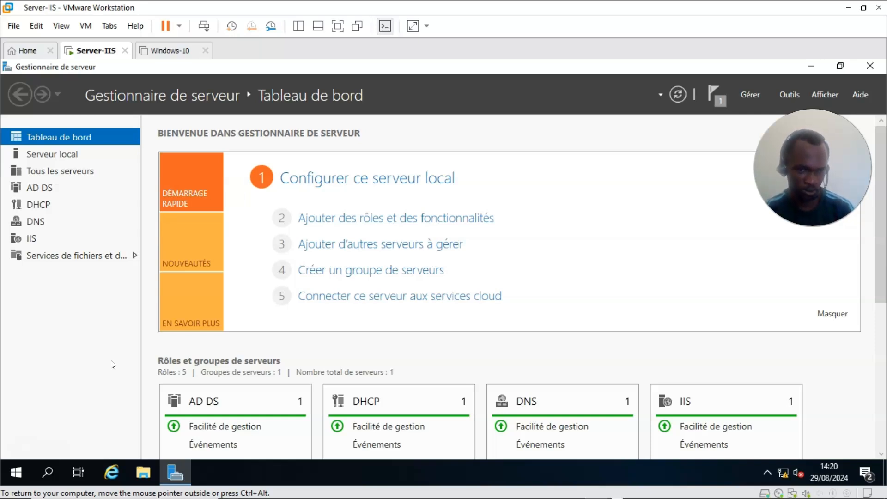
left_click(142, 473)
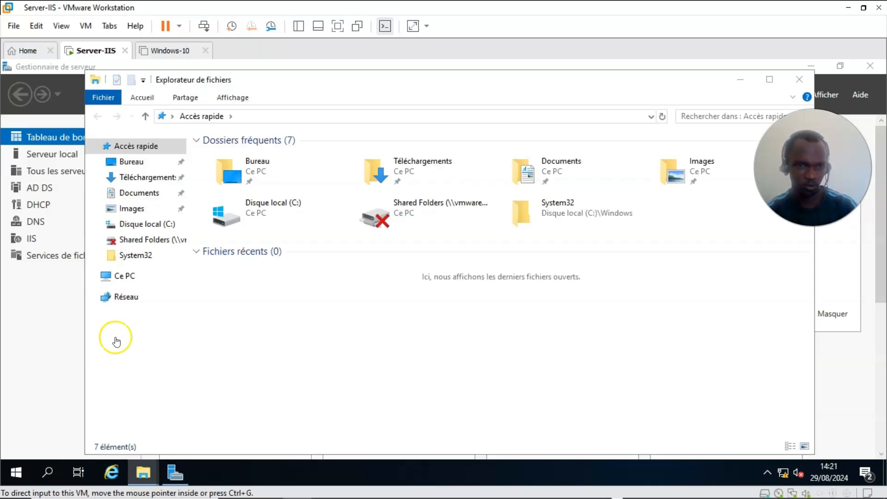
Step: Browse to Ce PC and open Disque local (C:) to list its folders
left_click(124, 276)
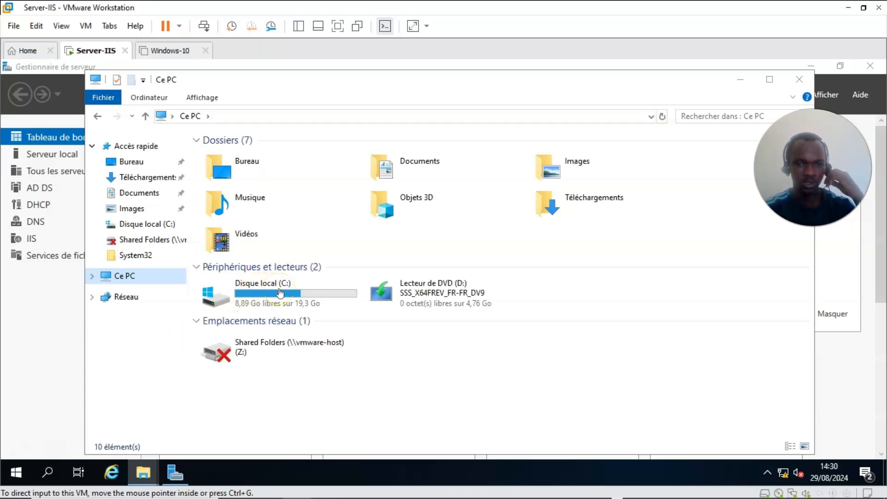
left_click(278, 297)
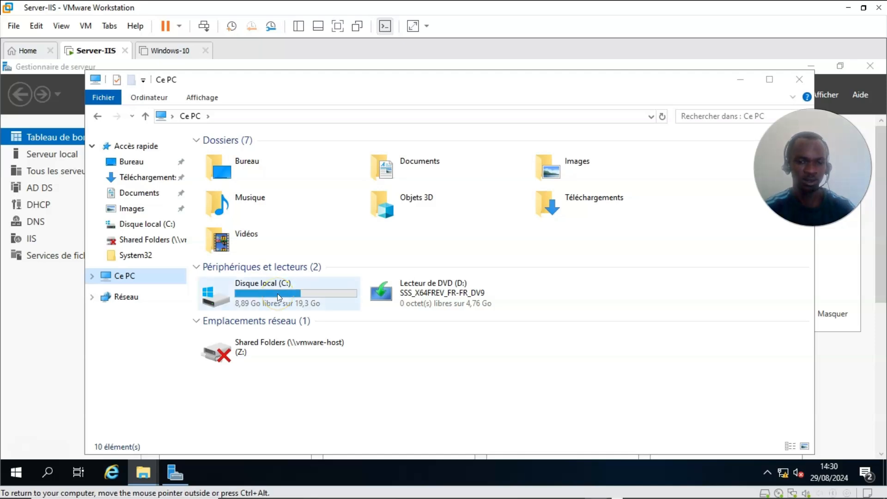
left_click(271, 297)
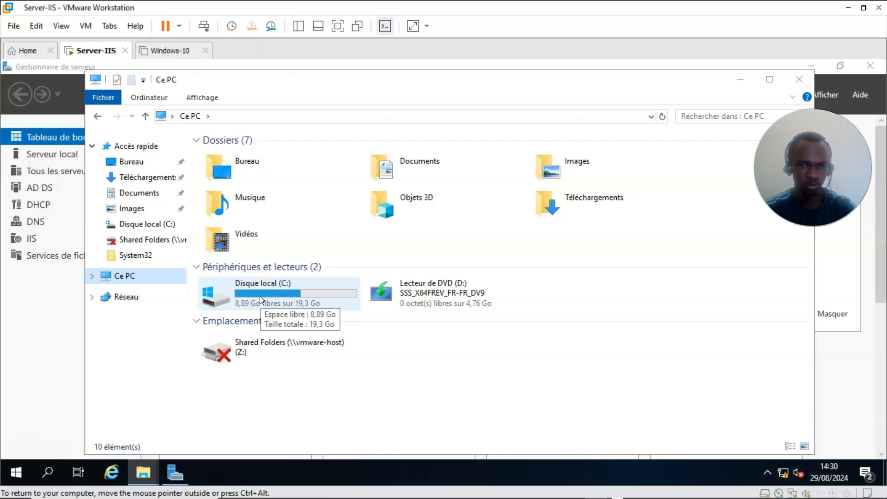
left_click(260, 295)
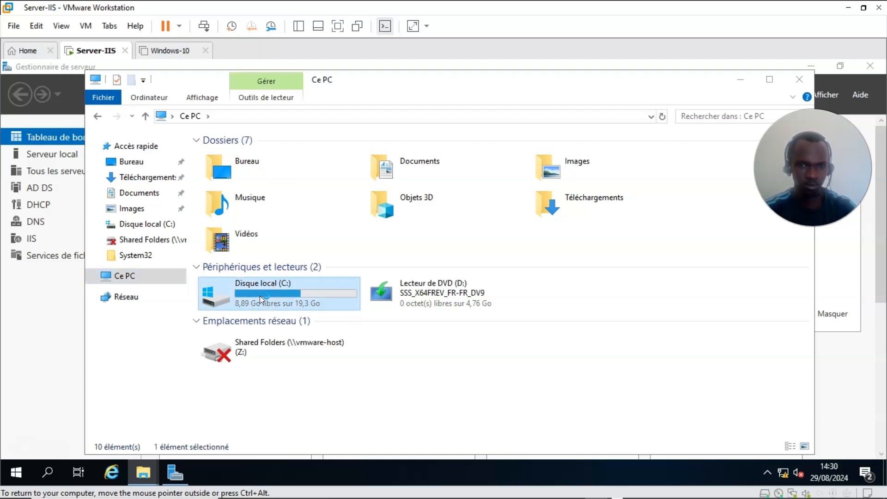
double_click(260, 296)
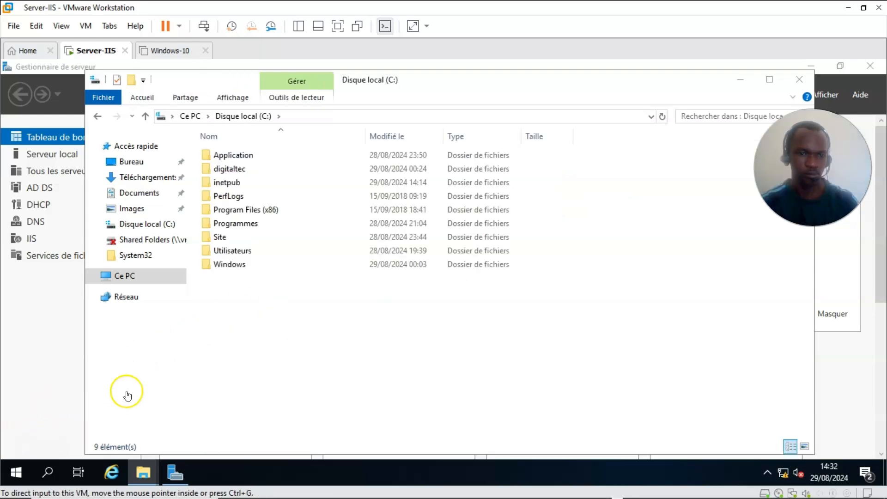
Step: Open the digitaltec folder to check its dev, index and main files, then close it
left_click(229, 170)
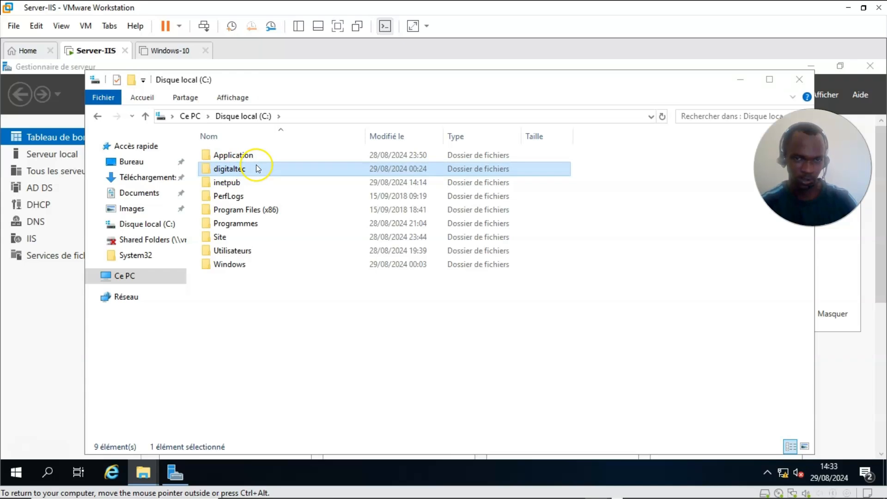
double_click(258, 171)
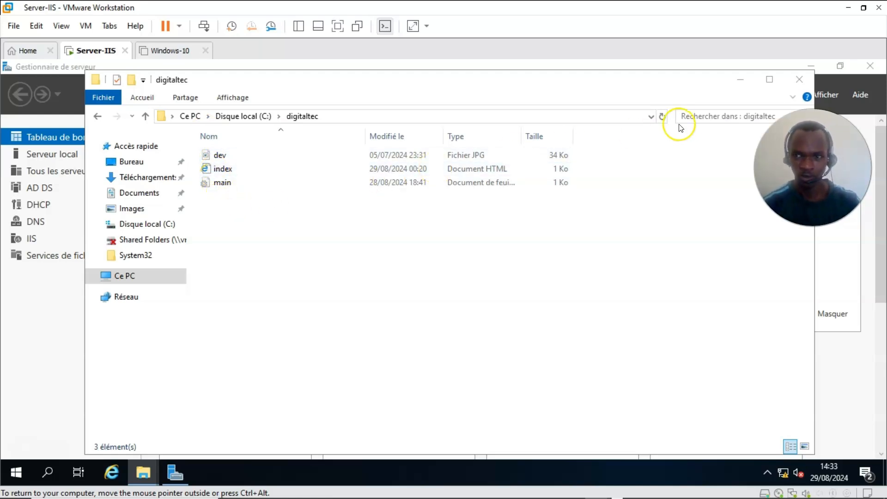
left_click(794, 79)
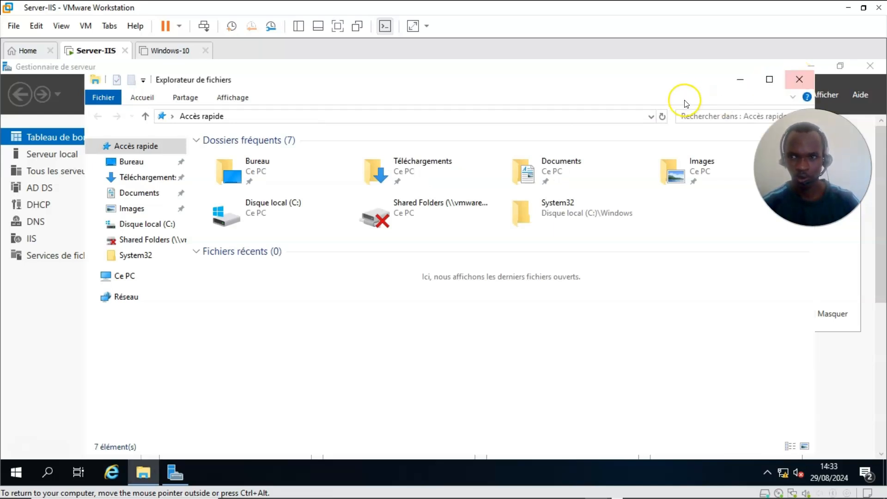
Step: Close File Explorer, launch IIS Manager from Outils, then minimize it
left_click(798, 80)
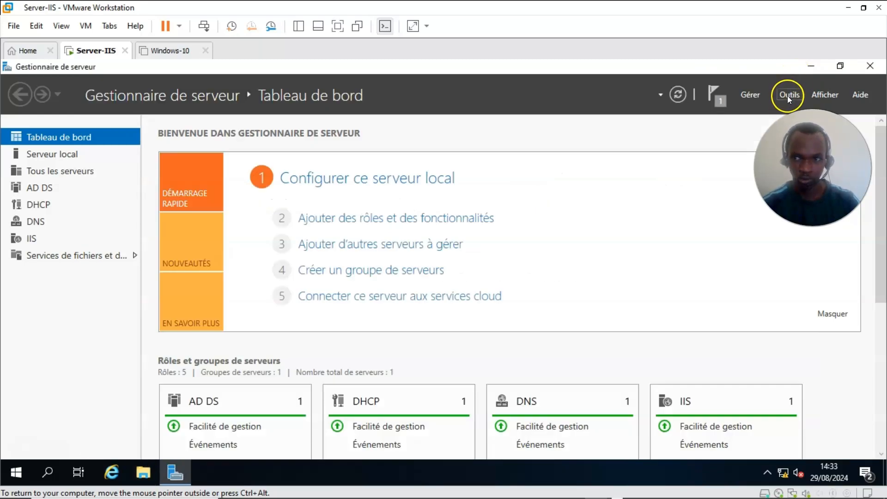
left_click(784, 95)
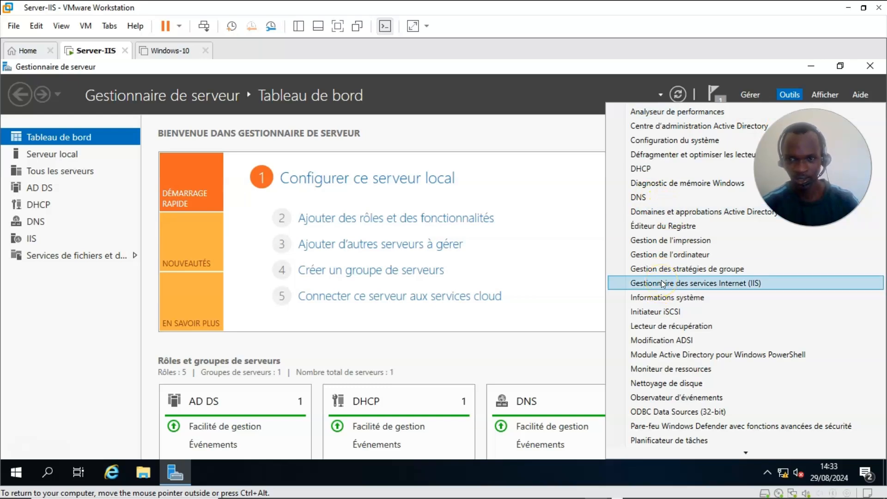
left_click(705, 282)
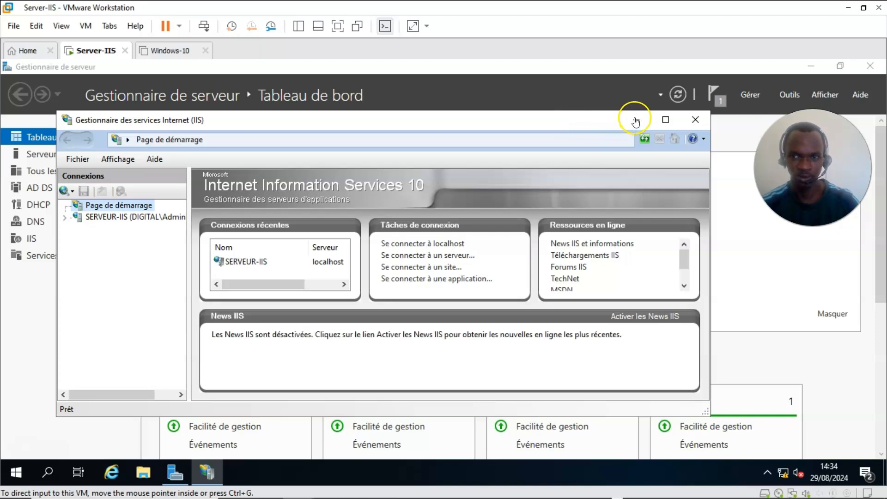
left_click(794, 95)
Step: Open DNS Manager and show the digital.com forward lookup zone records
left_click(795, 95)
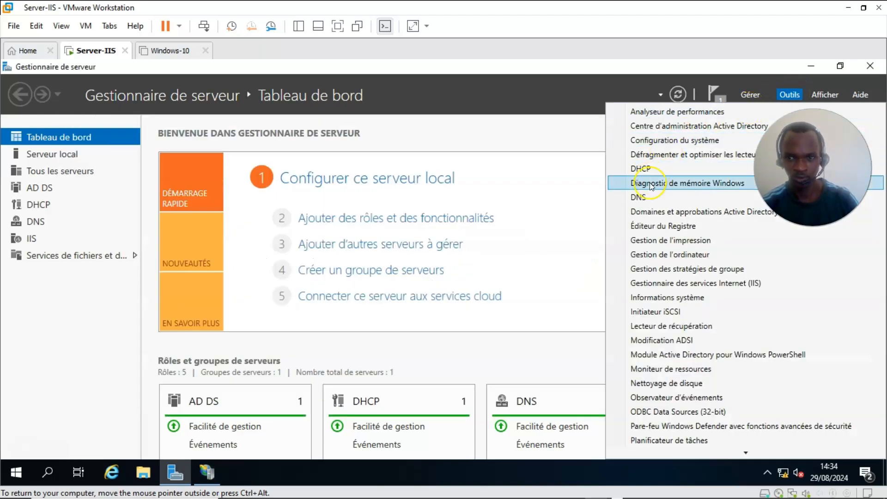
left_click(641, 198)
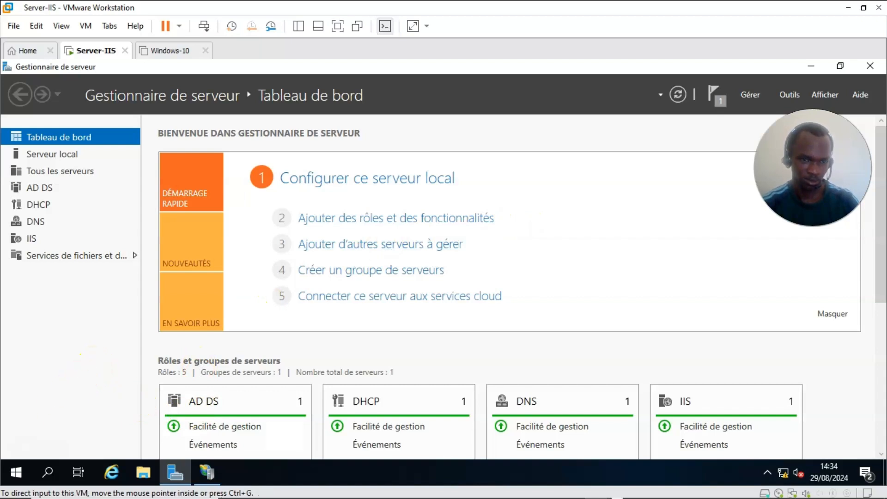
key("ctrl+alt")
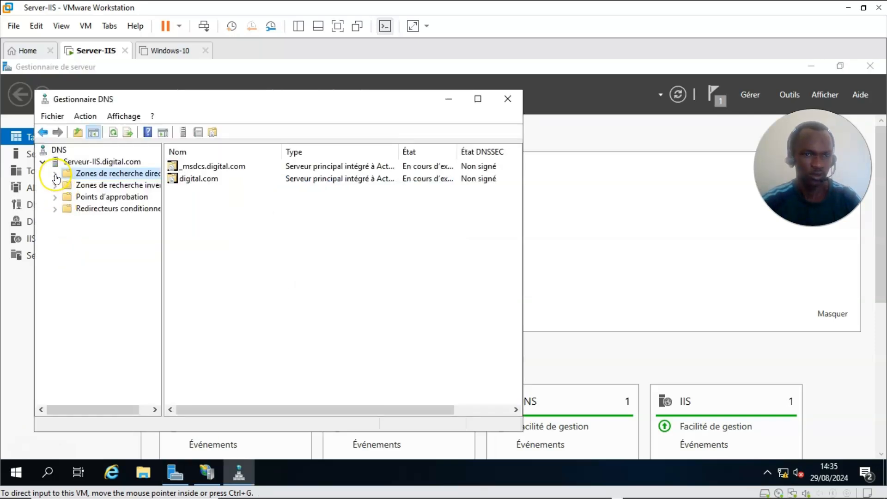
left_click(56, 178)
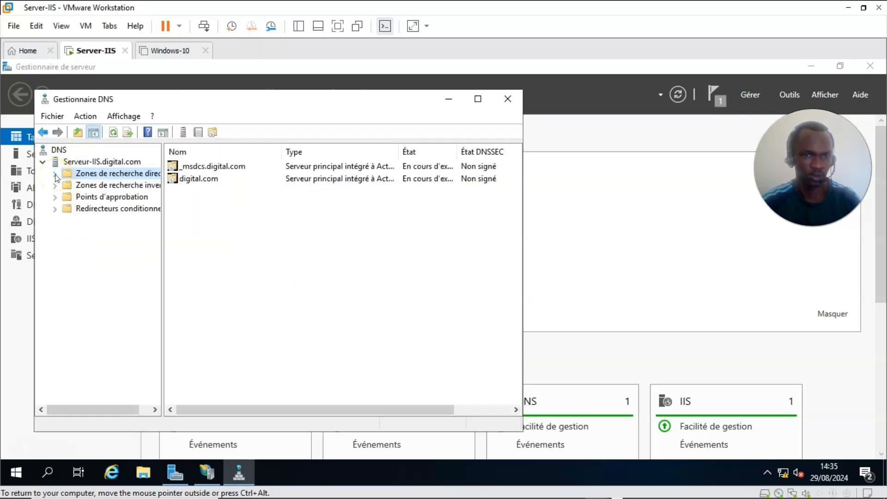
left_click(56, 175)
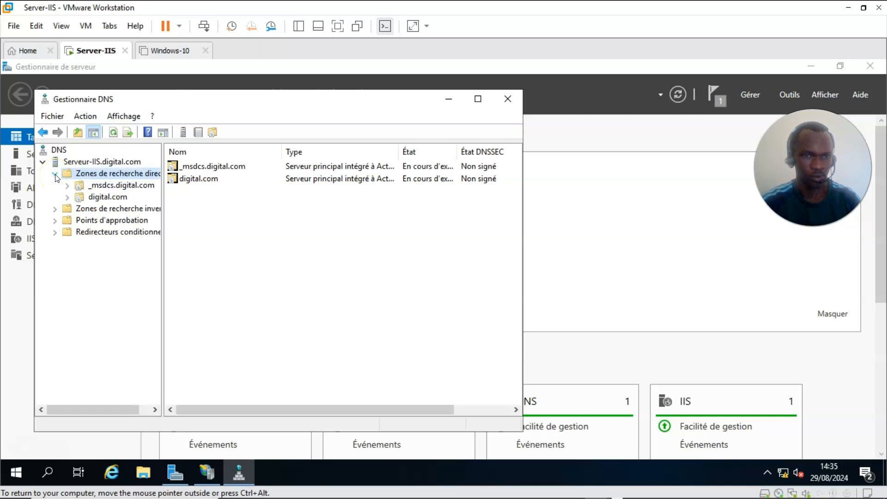
left_click(98, 199)
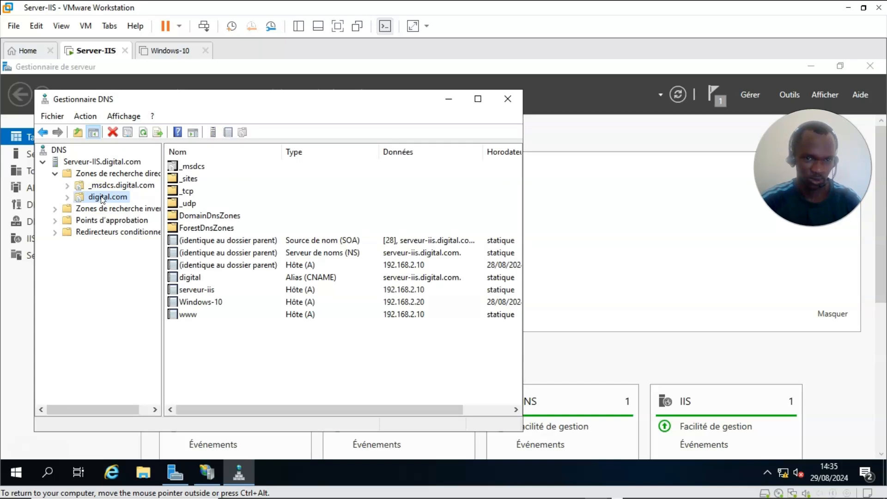
Step: Start a new alias (CNAME) record from the digital.com zone's context menu
right_click(103, 200)
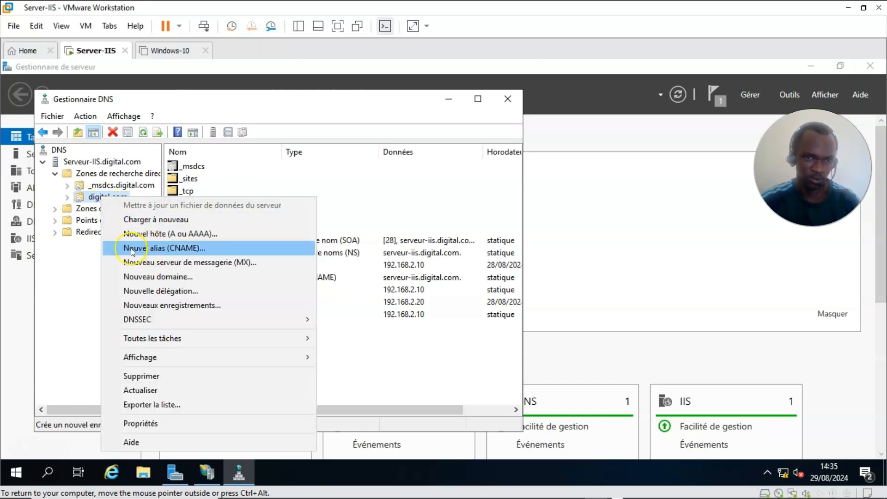
left_click(414, 367)
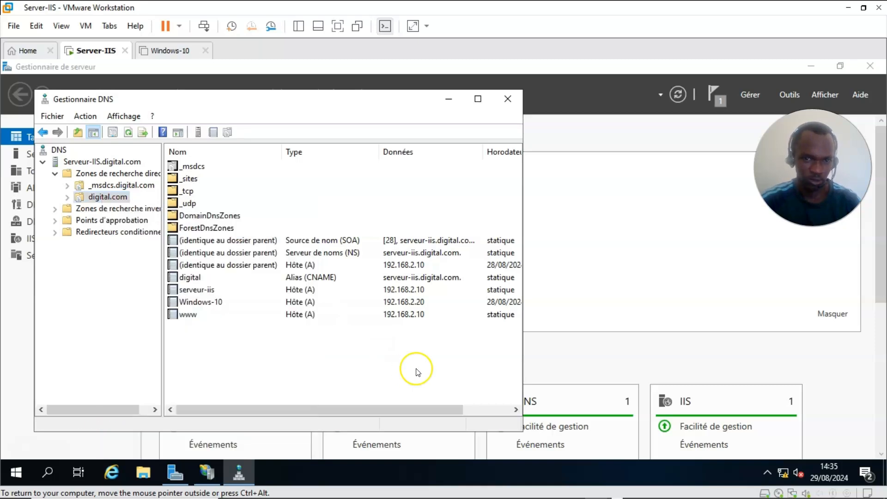
right_click(277, 337)
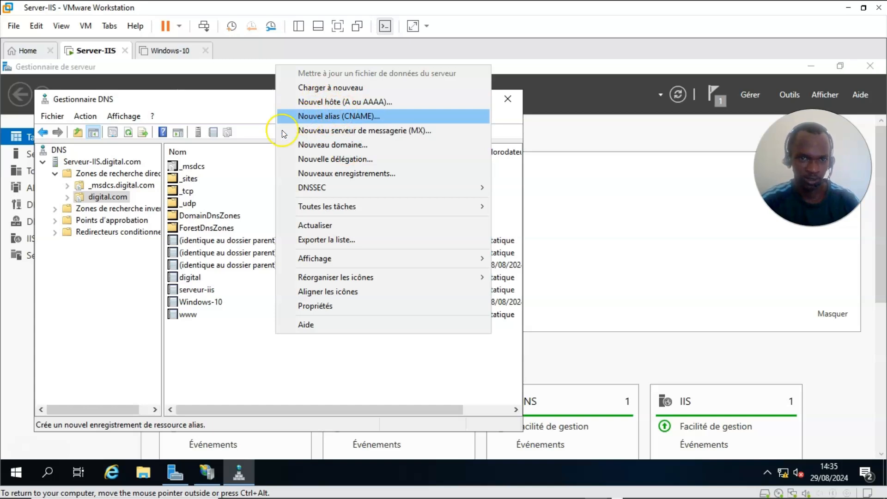
left_click(197, 376)
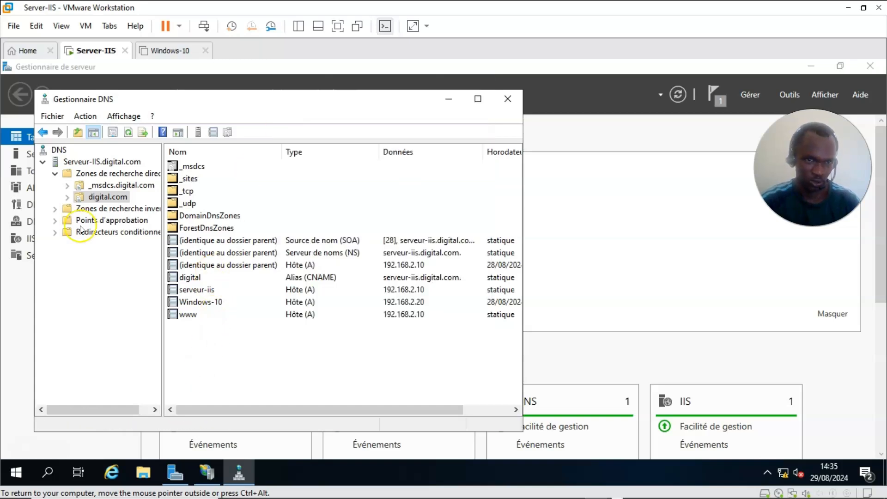
left_click(98, 197)
right_click(96, 196)
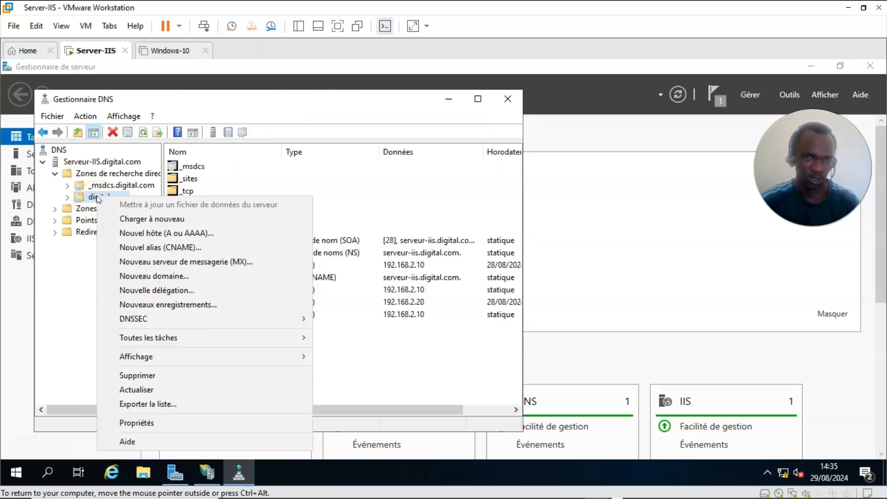
left_click(139, 248)
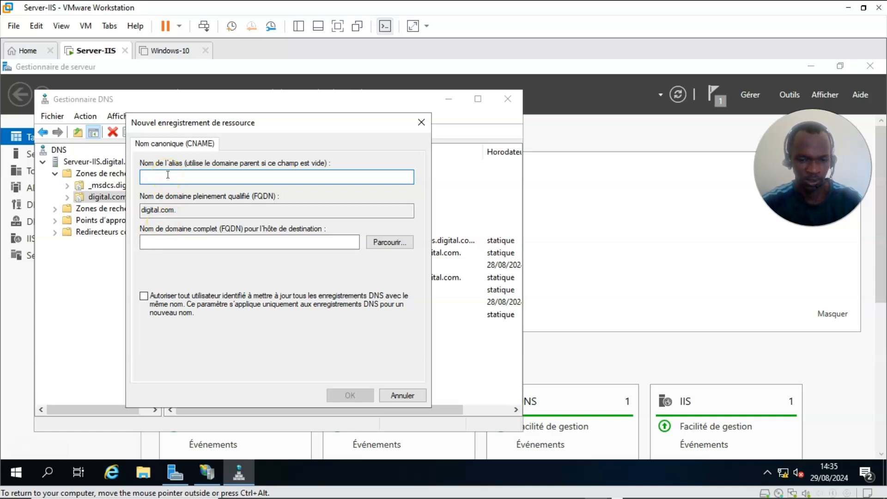
Step: Enter digitaltec as the alias name, correcting a typo, for digitaltec.digital.com
type("dig")
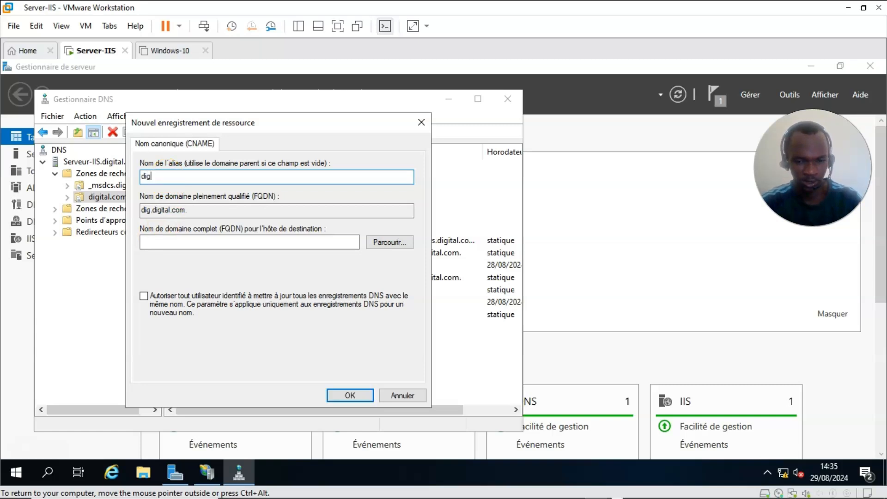
type("i")
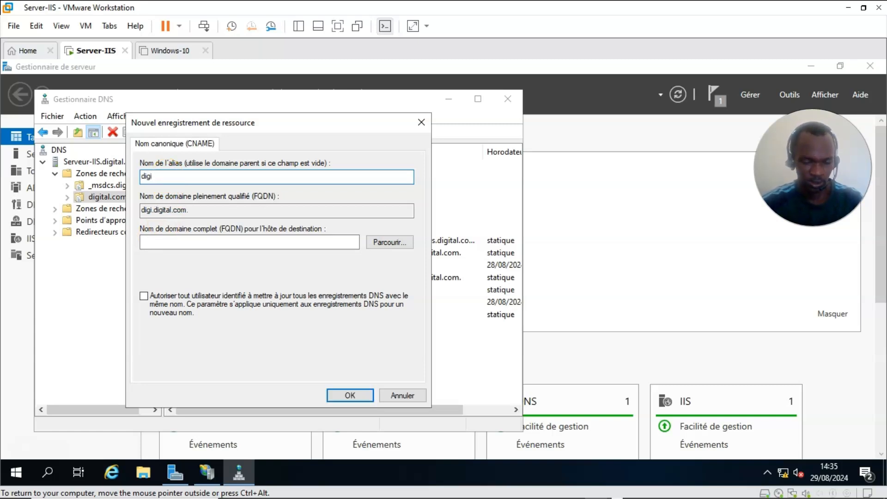
type("taj")
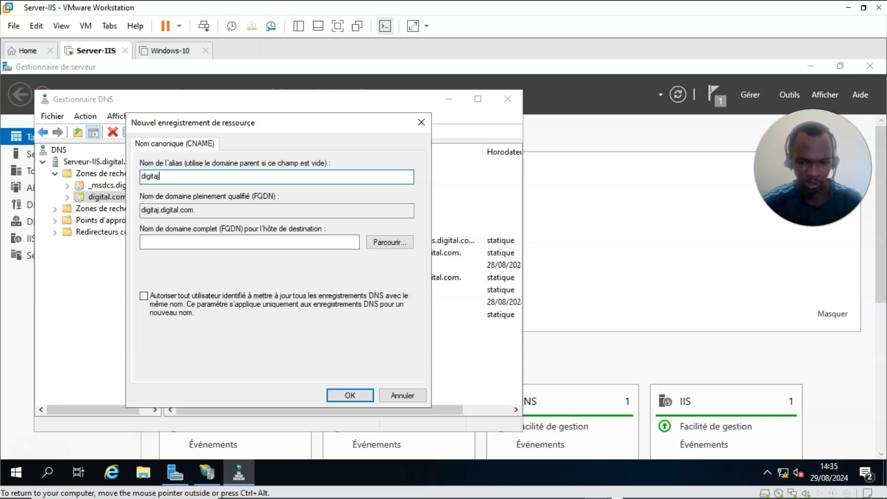
key("BackSpace")
type("lte")
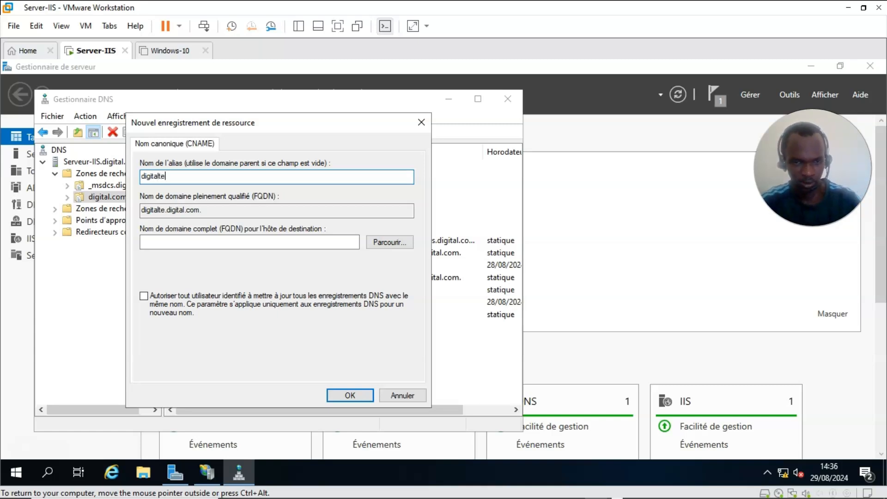
type("c")
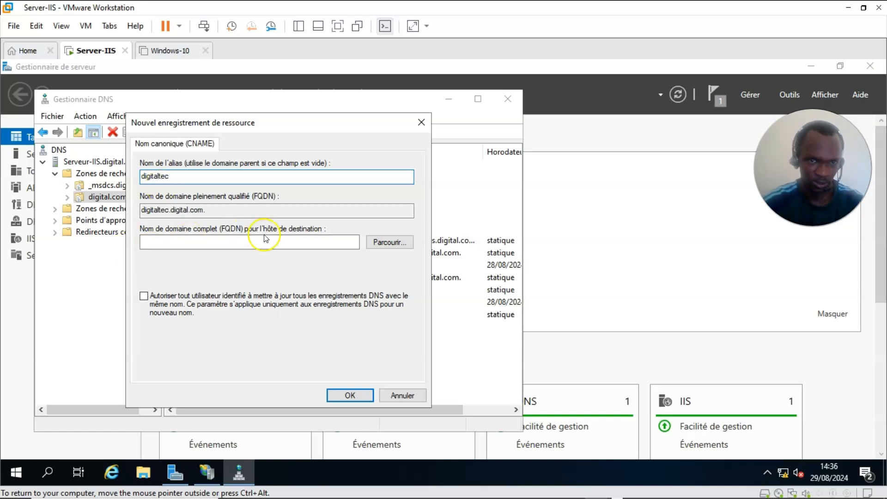
Step: Set the alias target host to serveur-iis.digital.com by browsing the digital.com zone
left_click(392, 243)
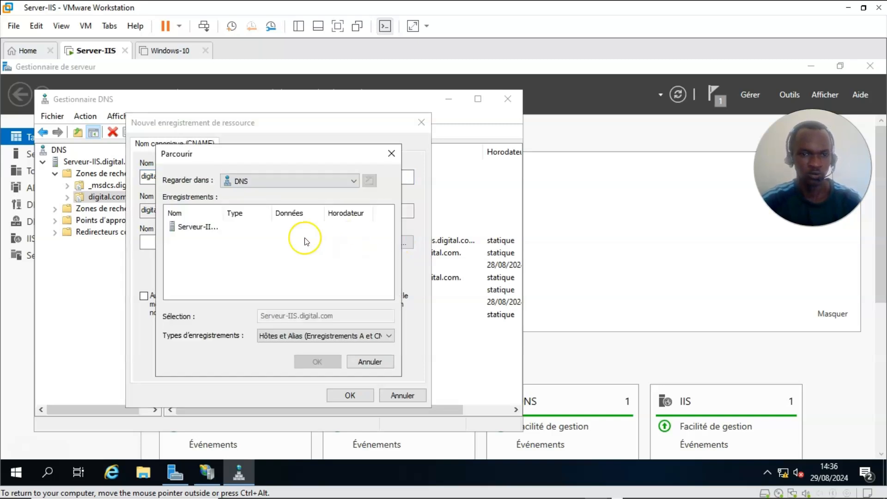
double_click(197, 227)
double_click(197, 227)
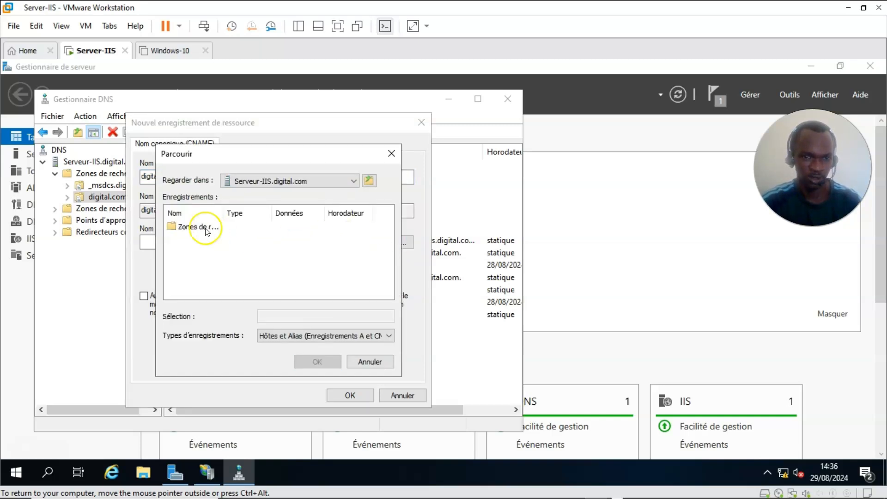
double_click(203, 237)
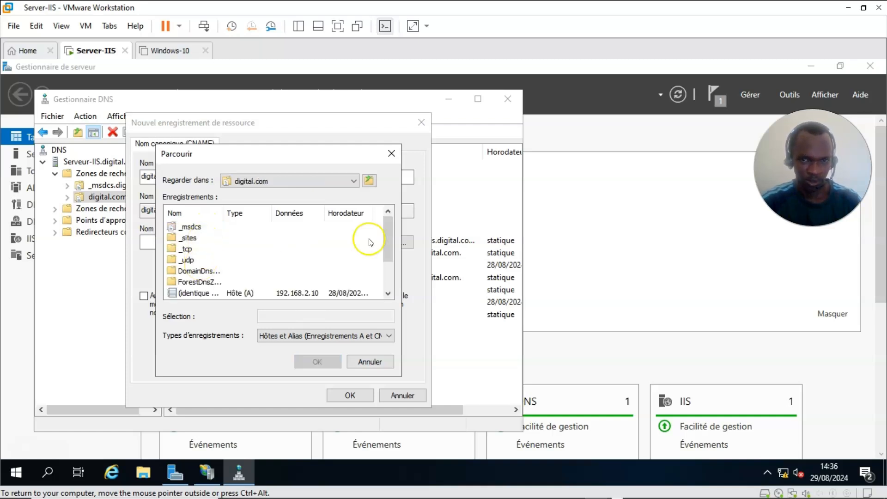
left_click_drag(387, 228, 386, 269)
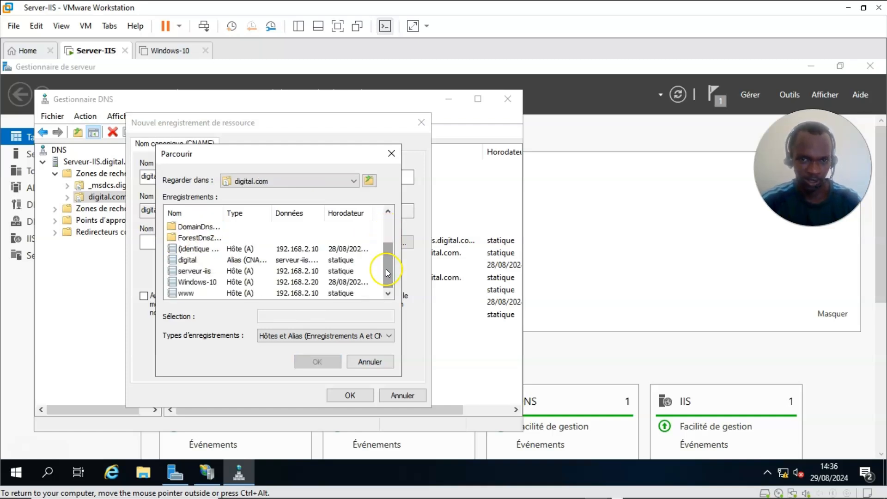
left_click(192, 273)
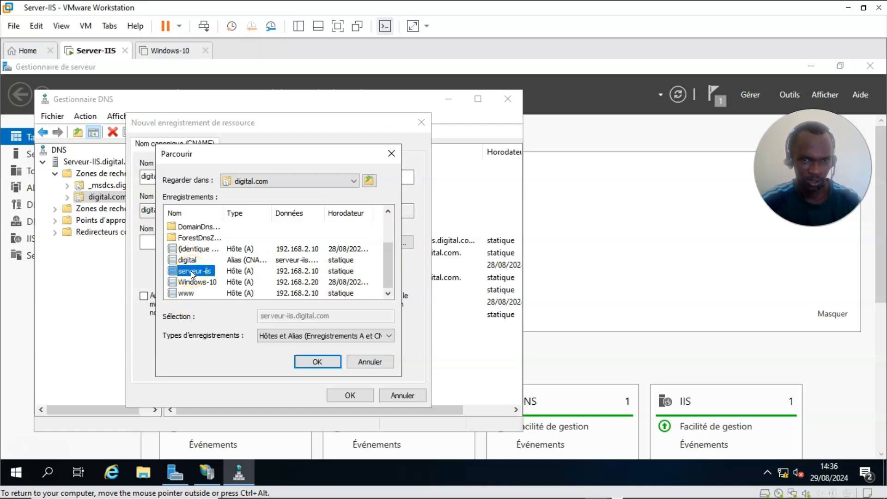
left_click(316, 361)
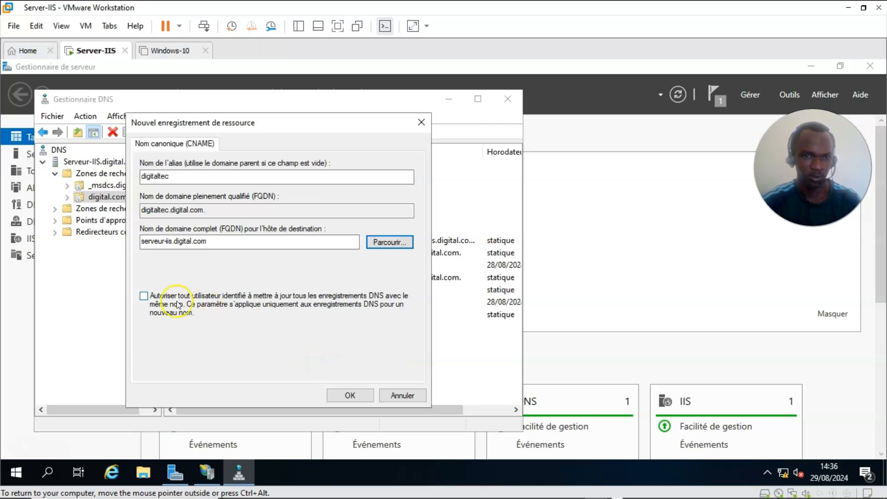
Step: Allow any authenticated user to update the record and create the digitaltec alias
left_click(144, 297)
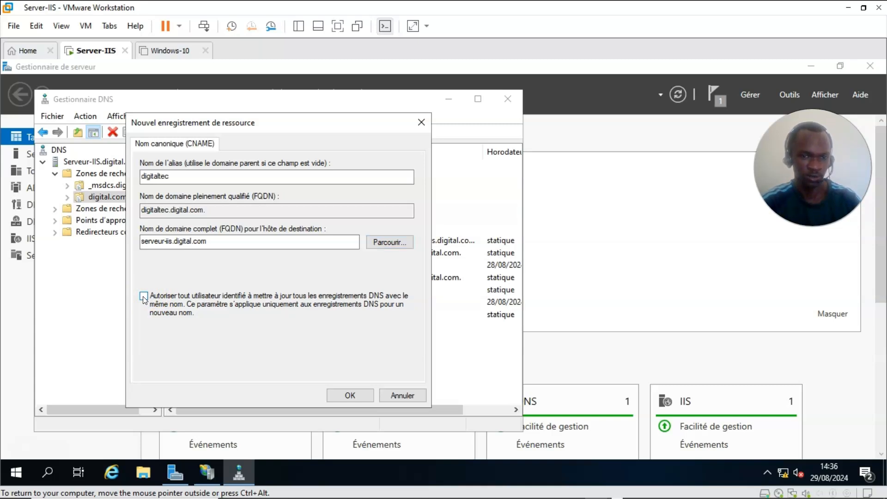
left_click(352, 396)
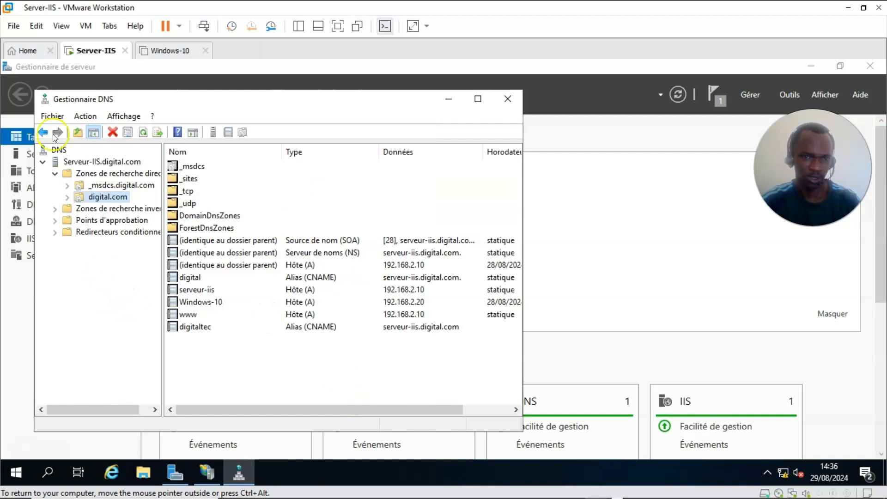
left_click(77, 162)
Step: Refresh the DNS server's records and close DNS Manager
right_click(76, 162)
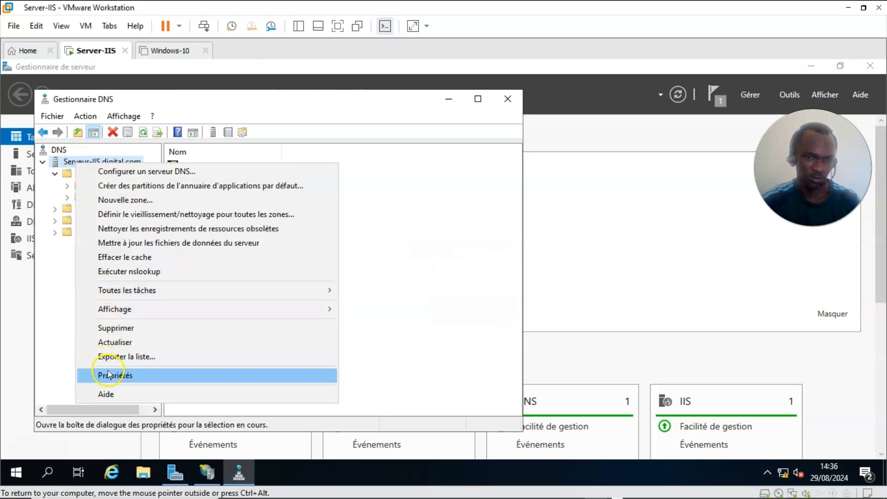
left_click(111, 341)
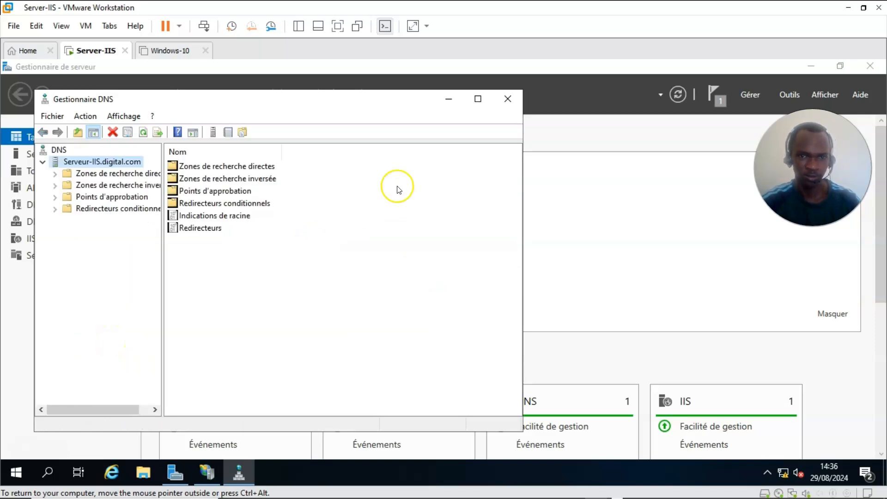
left_click(509, 96)
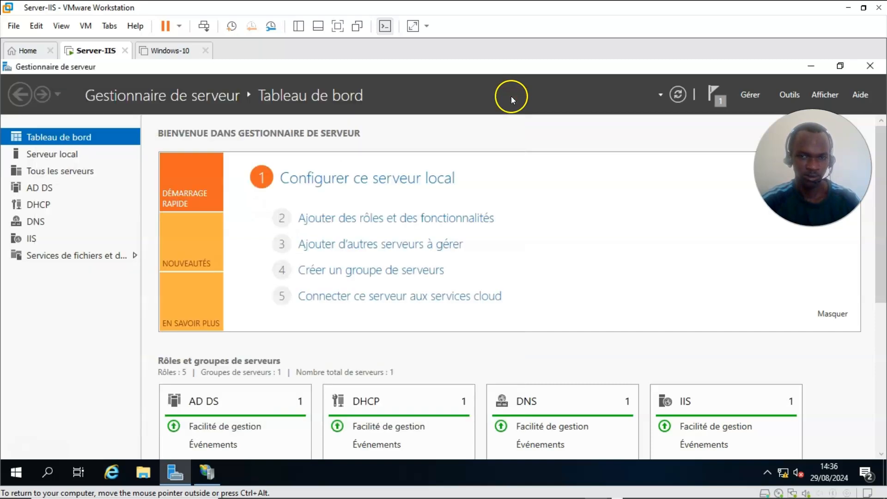
Step: In IIS Manager, expand SERVEUR-IIS > Sites and show the Default Web Site home page
left_click(207, 472)
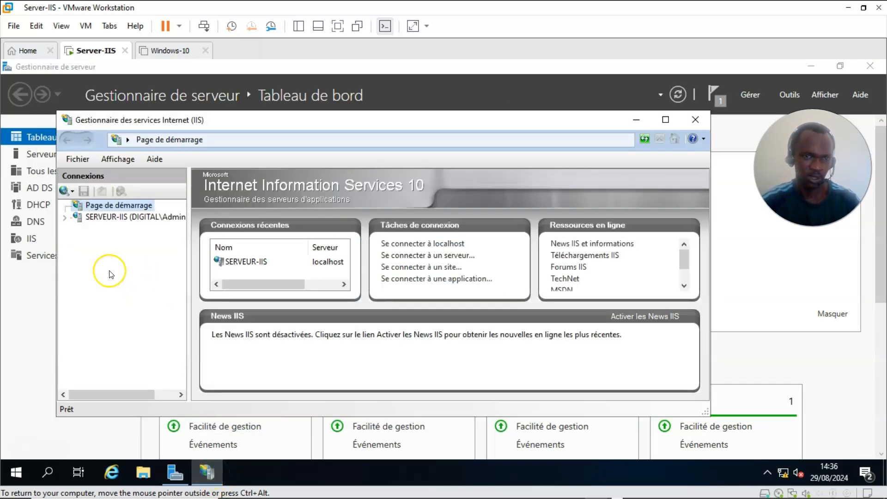
left_click(65, 217)
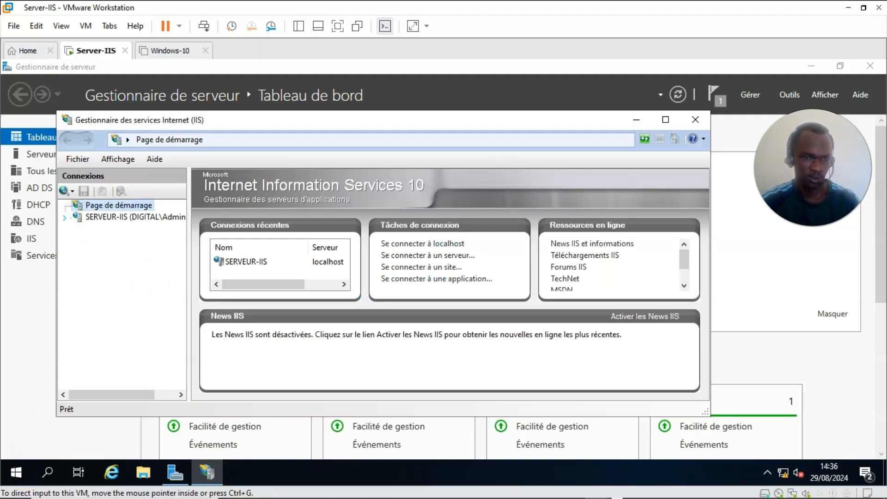
left_click(65, 216)
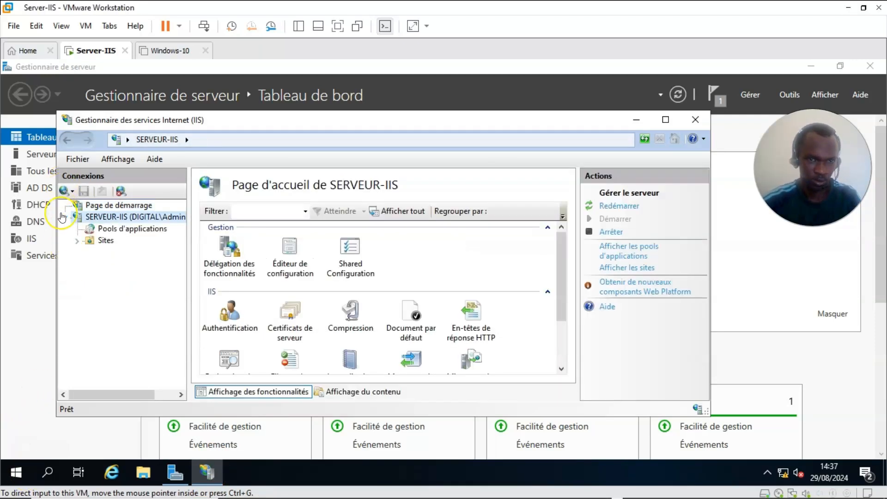
left_click(77, 240)
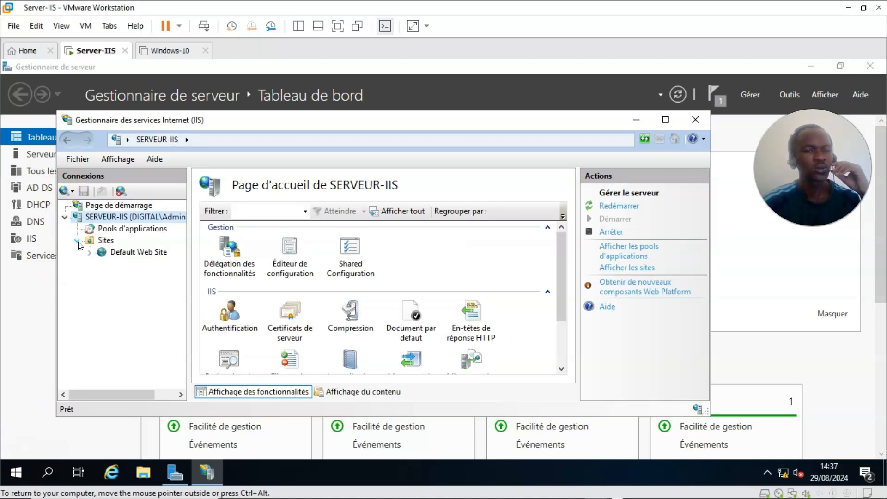
left_click(131, 253)
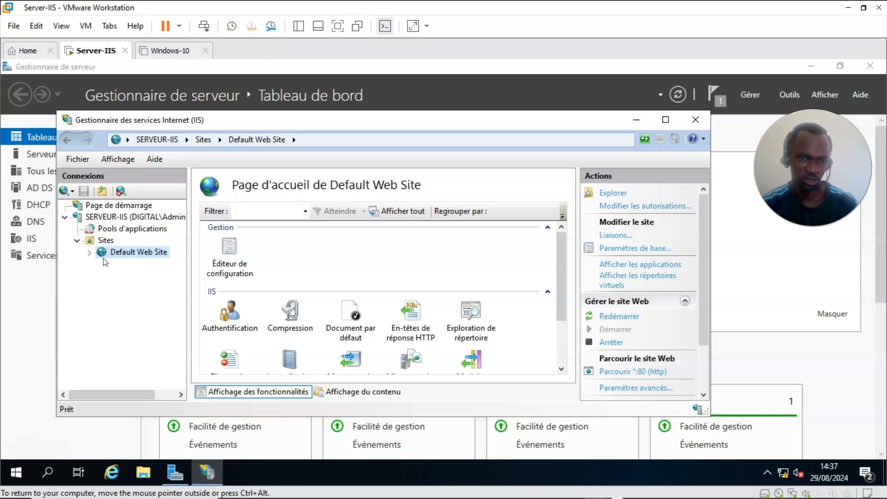
left_click(163, 52)
Step: Power on the Windows-10 virtual machine and bring up its sign-in prompt with Ctrl+Alt+Del
left_click(95, 98)
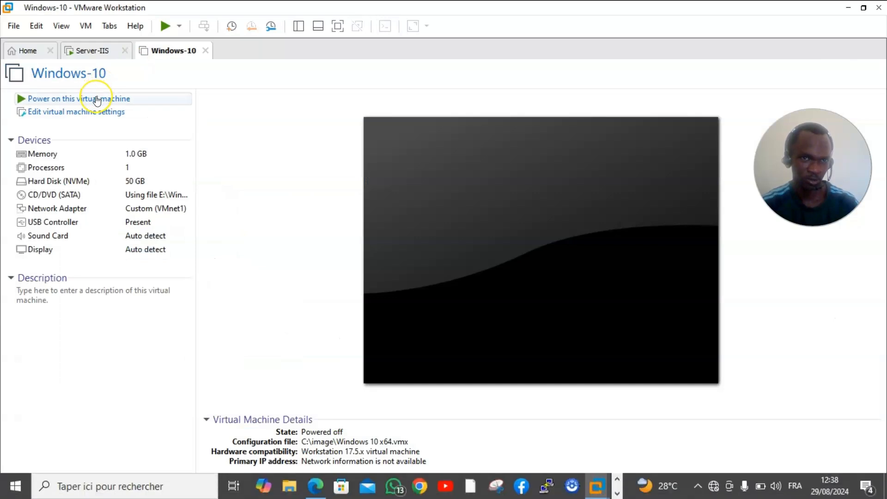
left_click(84, 52)
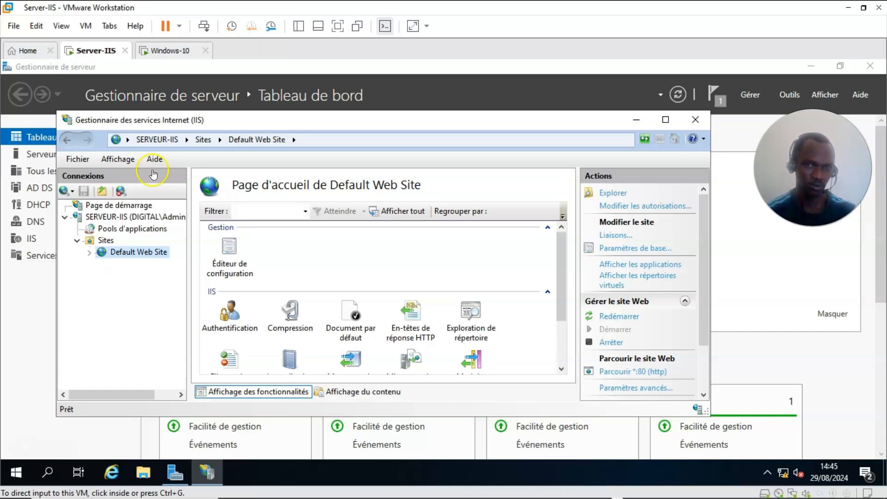
left_click(174, 54)
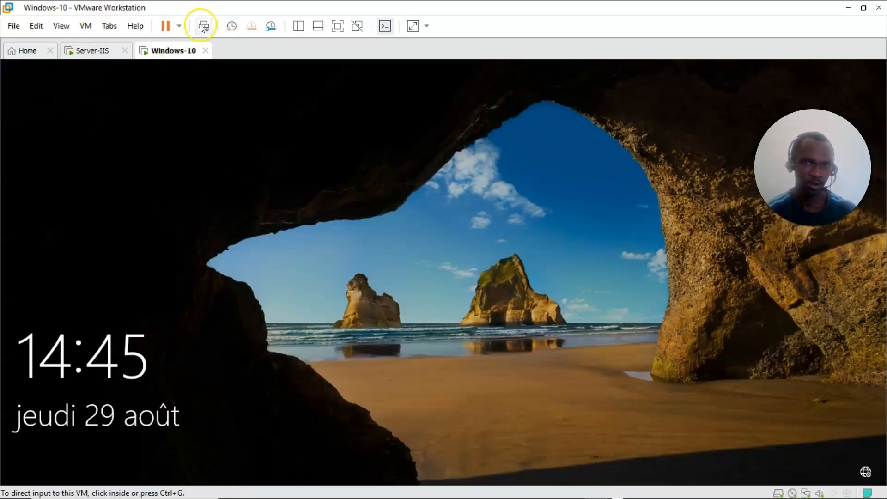
left_click(203, 27)
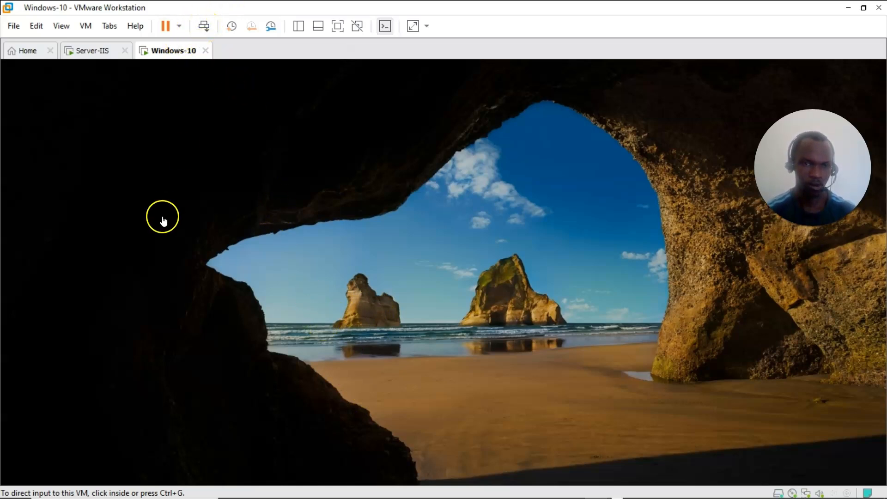
left_click(78, 385)
Step: Sign in to Windows 10 with the account password, release input, and launch Microsoft Edge
left_click(376, 326)
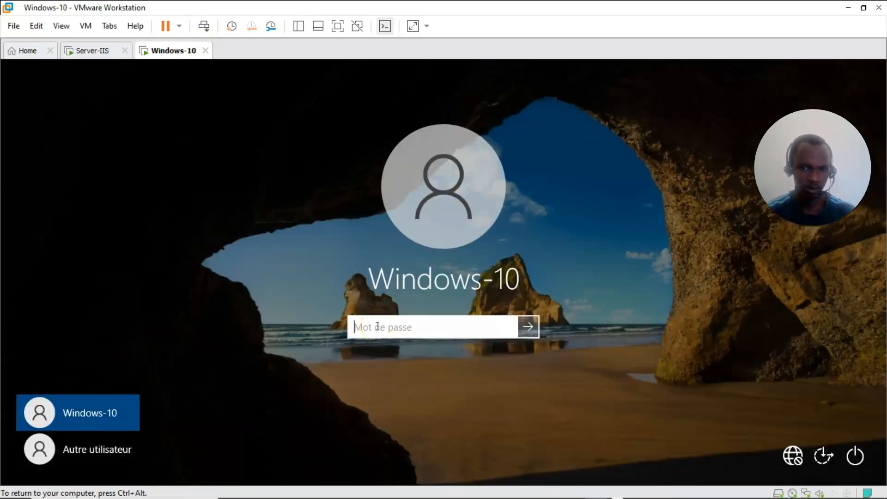
type("•••••••")
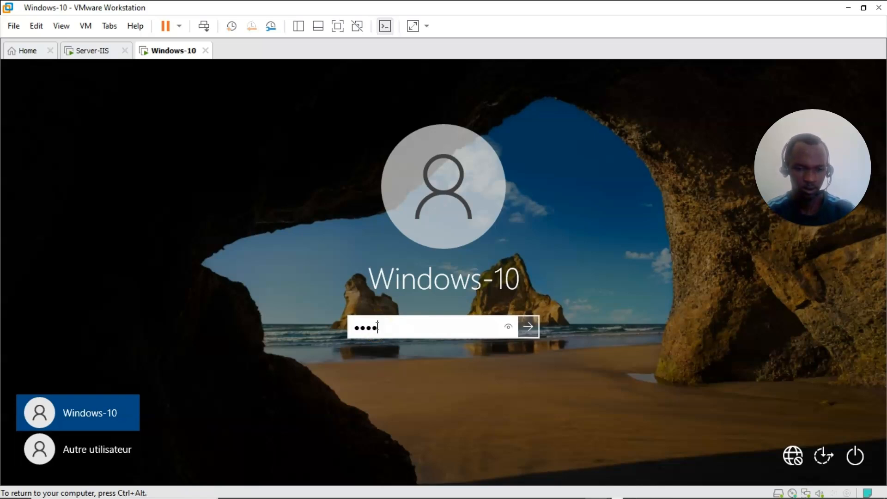
type("•••")
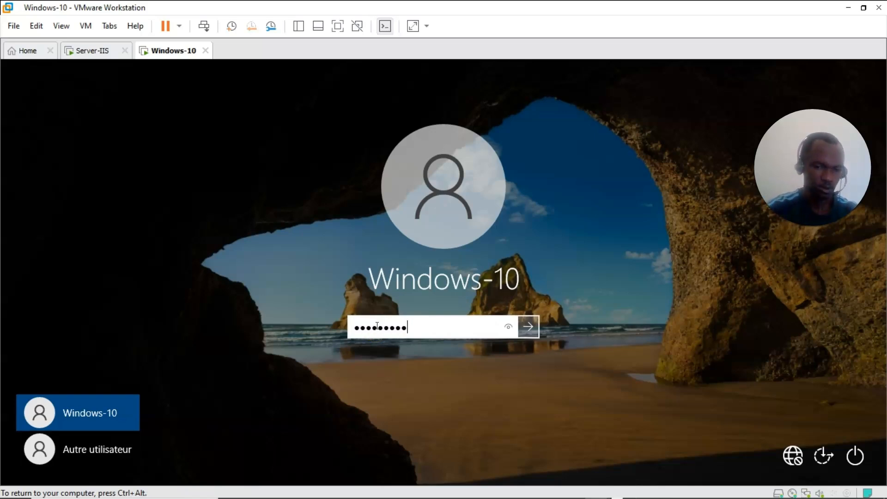
left_click(529, 329)
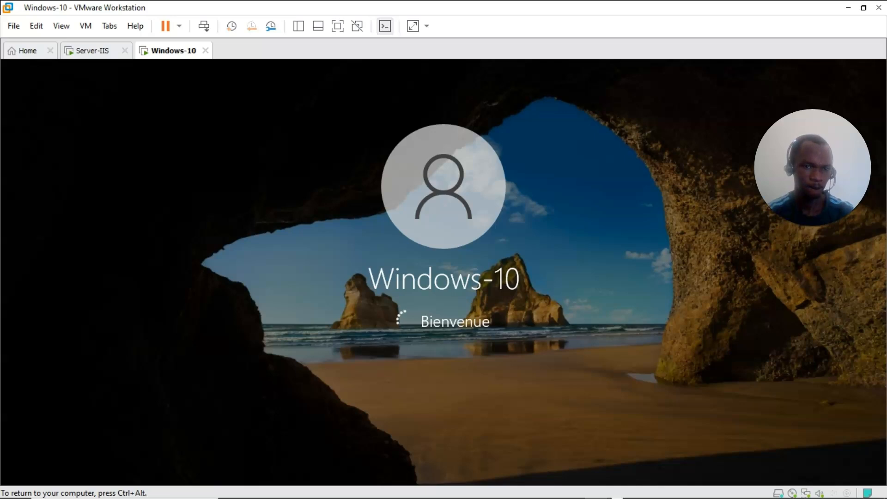
key("ctrl+alt")
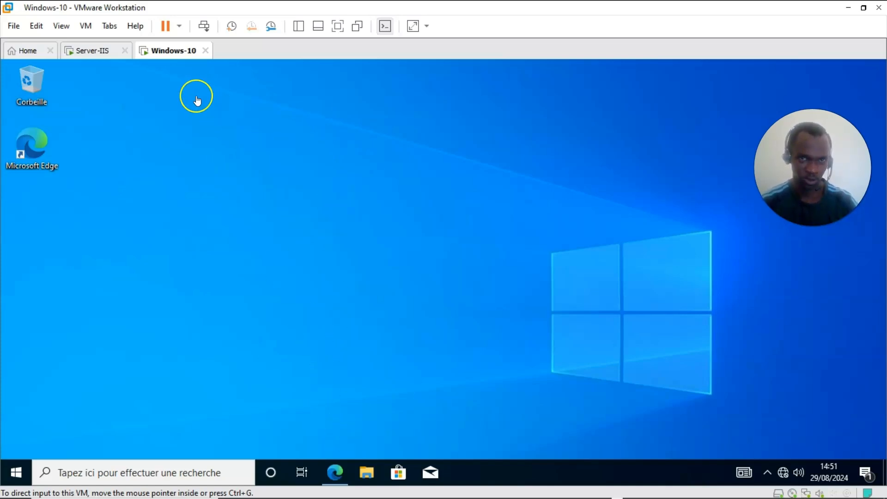
left_click(337, 472)
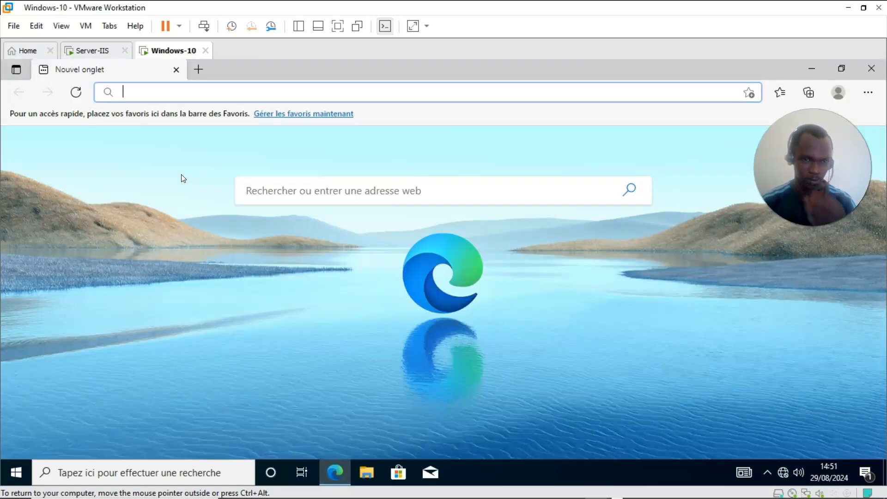
left_click(182, 93)
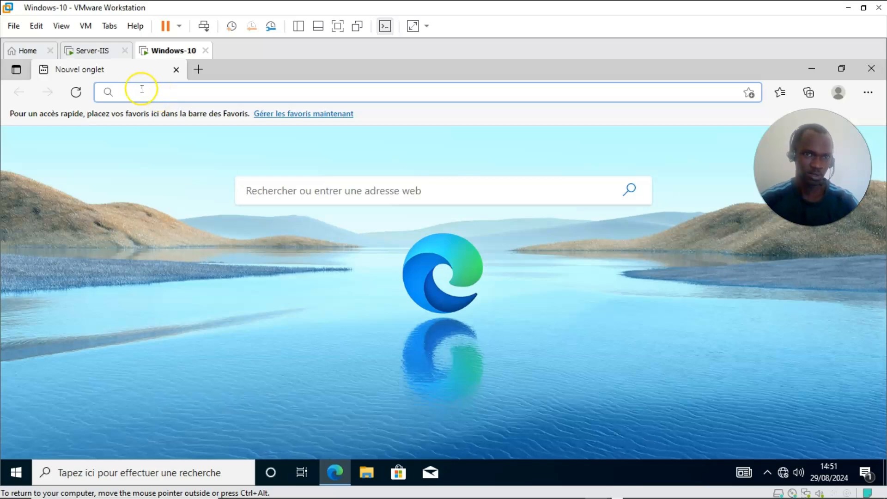
type("hh")
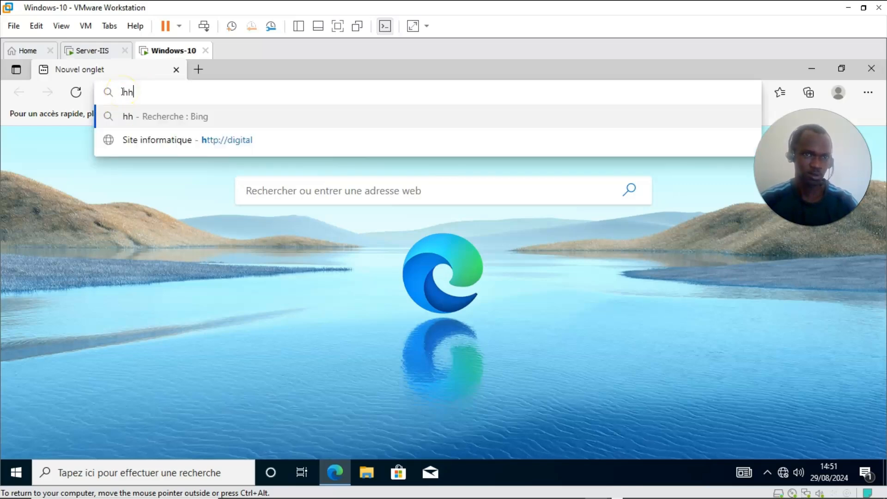
key("BackSpace")
type("ttp://digital")
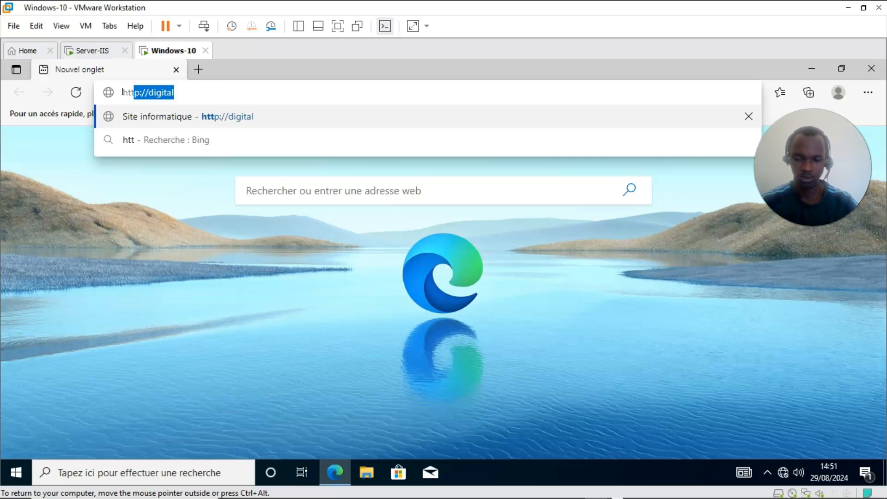
key("Right")
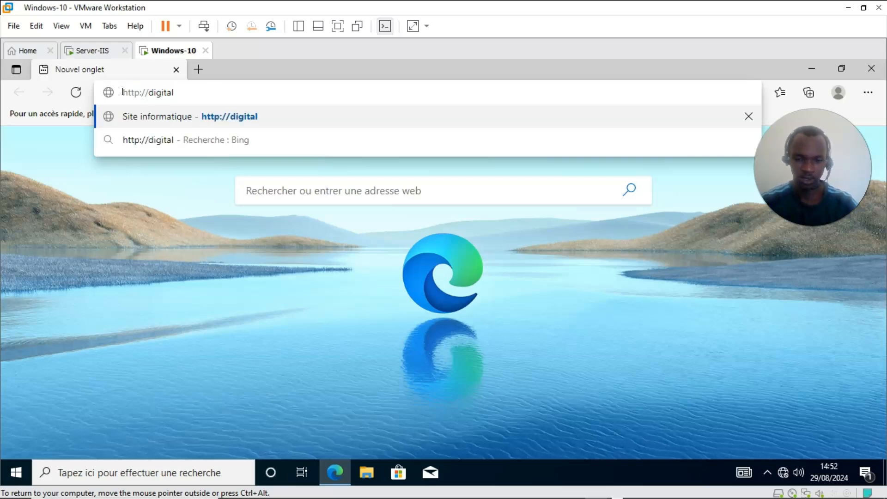
type("tec")
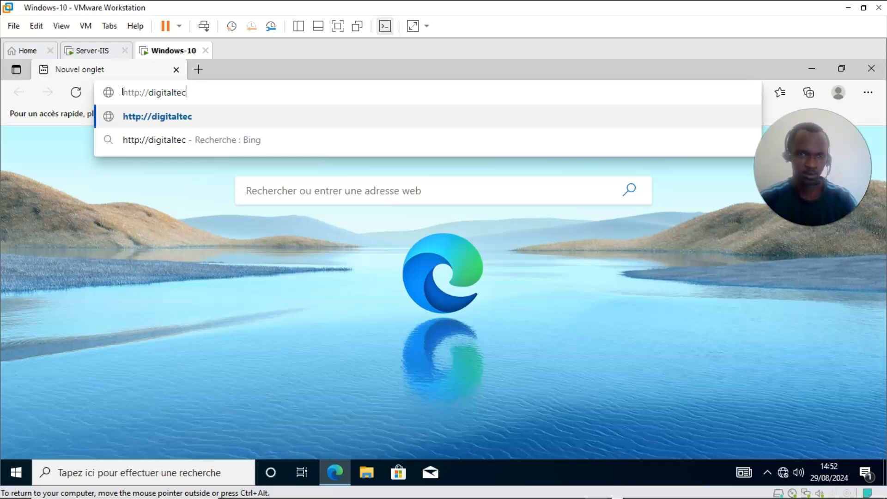
key("Return")
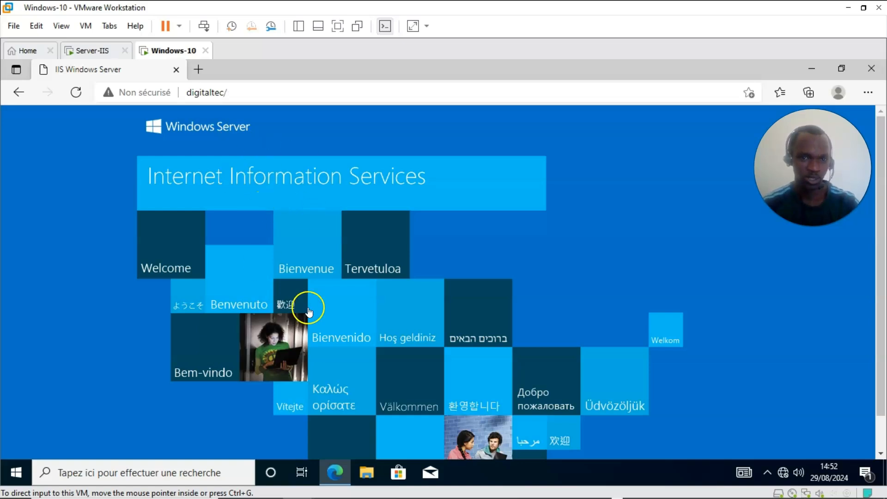
mouse_move(305, 491)
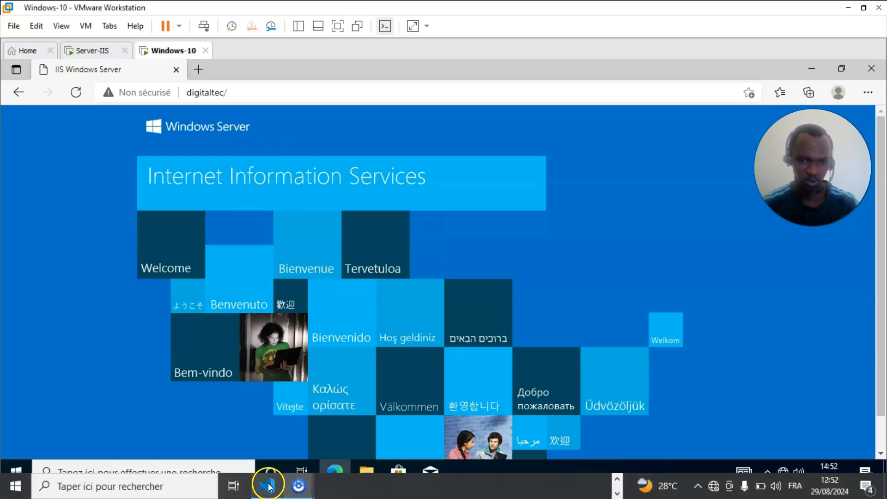
left_click(618, 482)
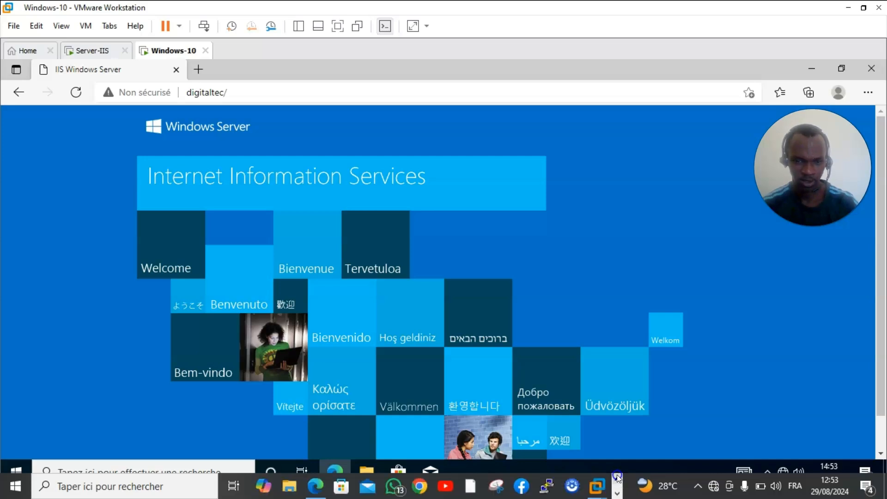
left_click(314, 487)
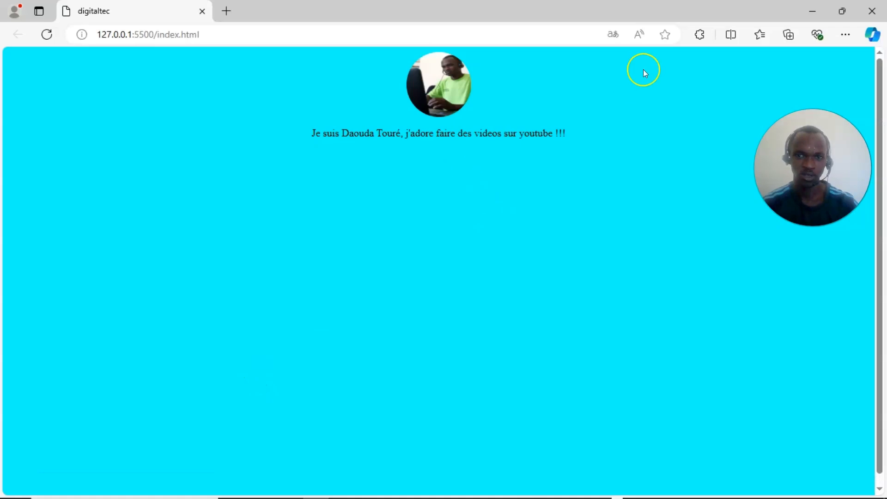
left_click(812, 8)
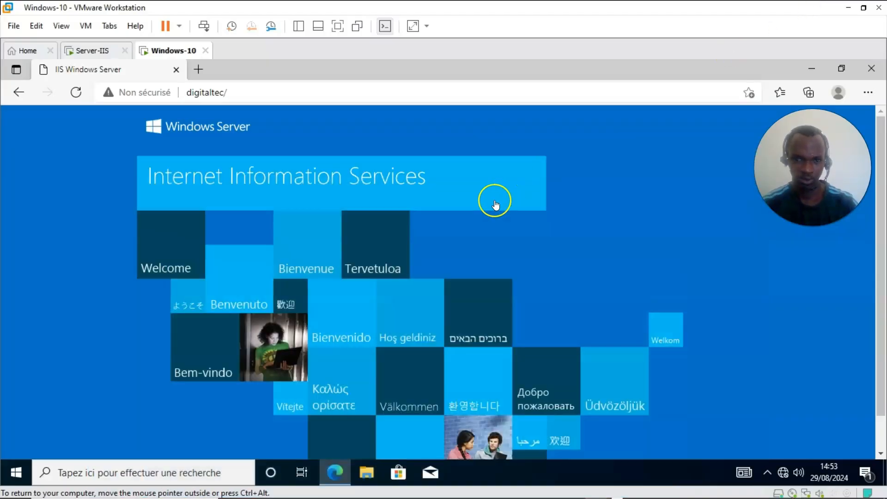
Step: Switch to the Server-IIS machine and sign in with the administrator password
left_click(97, 51)
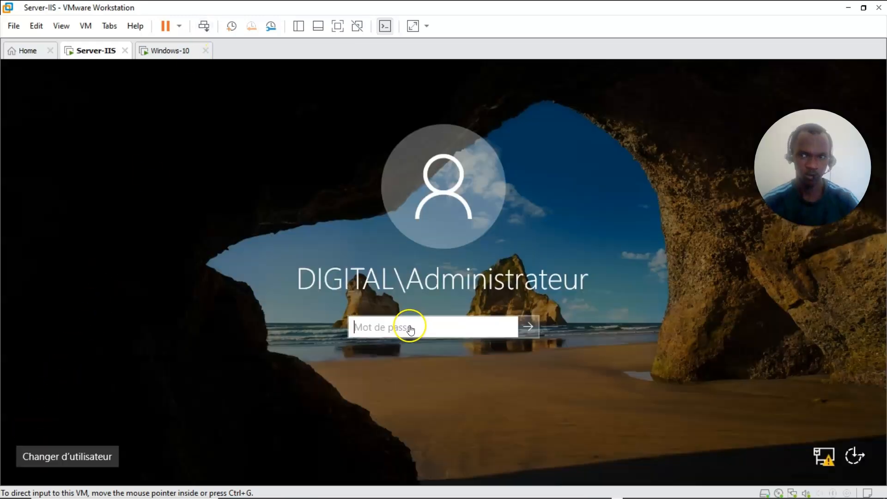
left_click(407, 327)
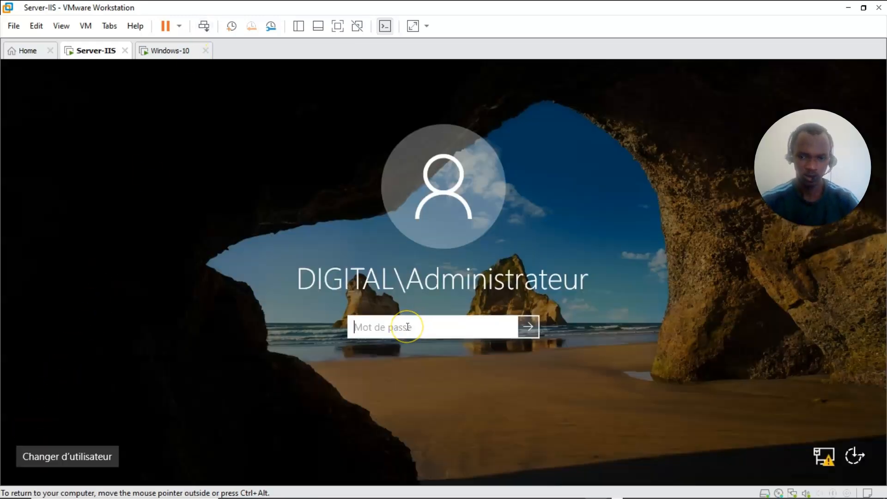
type("•••••••")
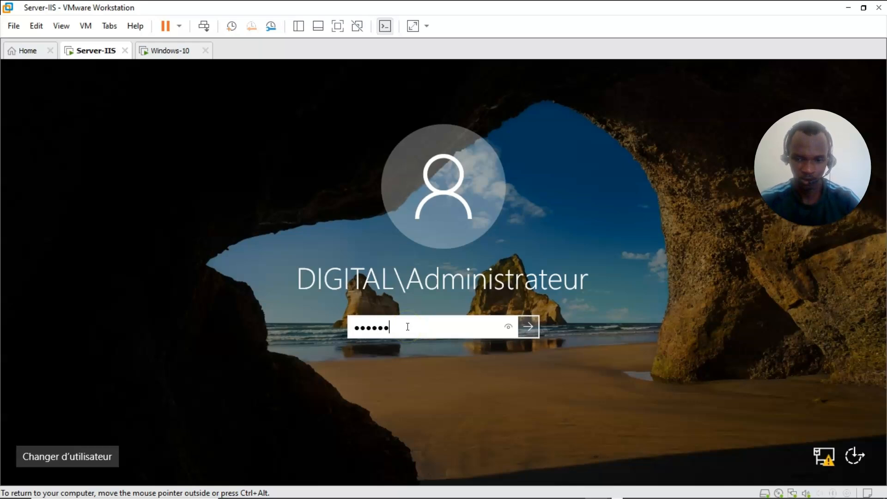
type("•••")
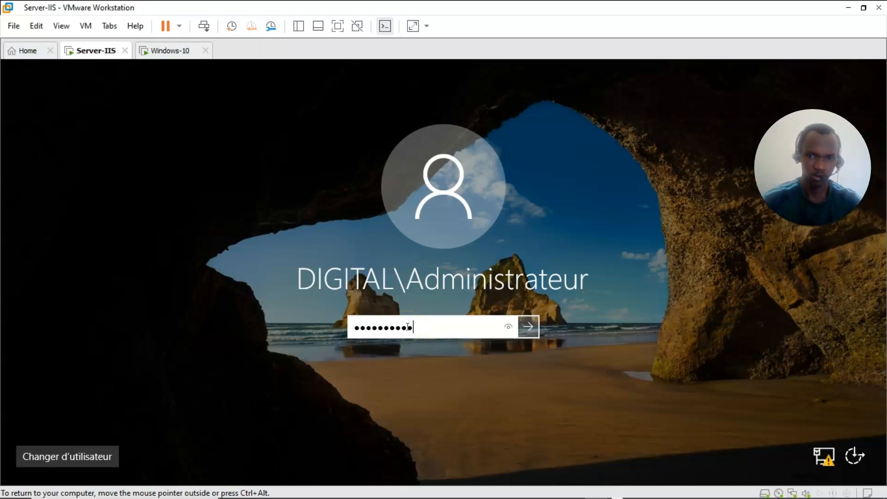
left_click(530, 327)
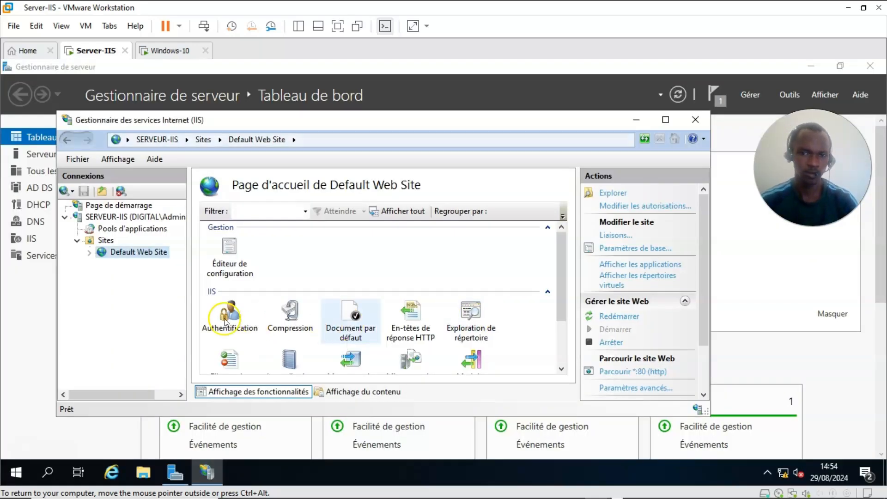
Step: Expand Default Web Site and display the Sites list under SERVEUR-IIS
left_click(88, 252)
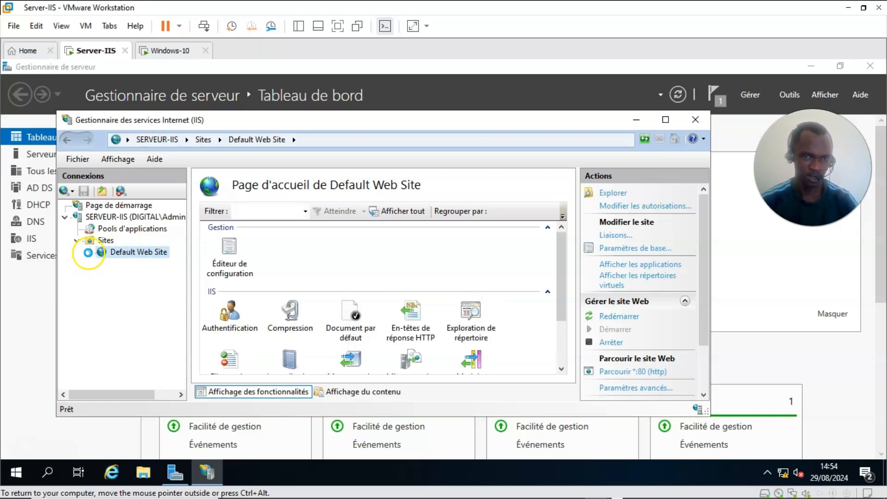
left_click(103, 239)
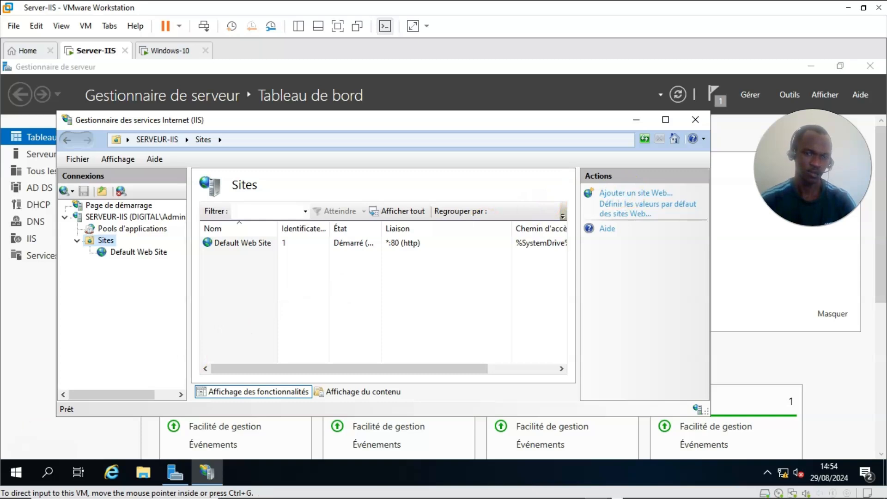
left_click(102, 240)
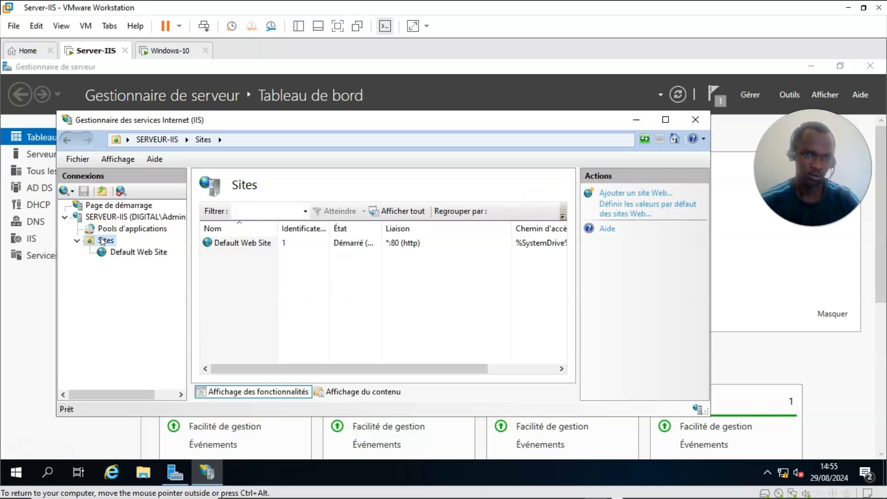
Step: Start adding a new website from the Sites node and name it digitaltec
right_click(102, 240)
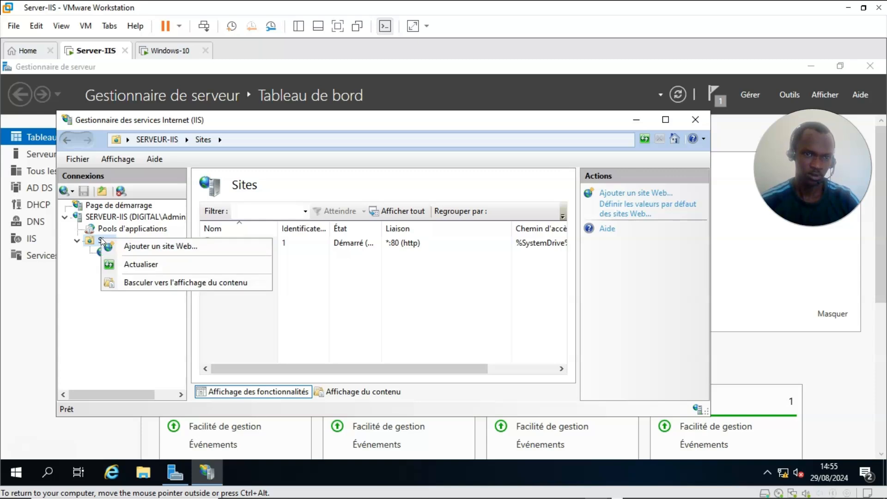
left_click(185, 247)
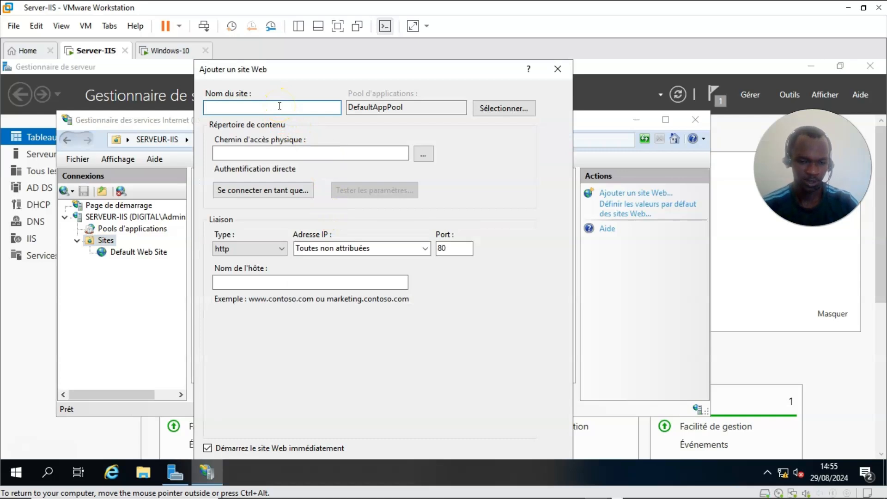
type("igitaltec")
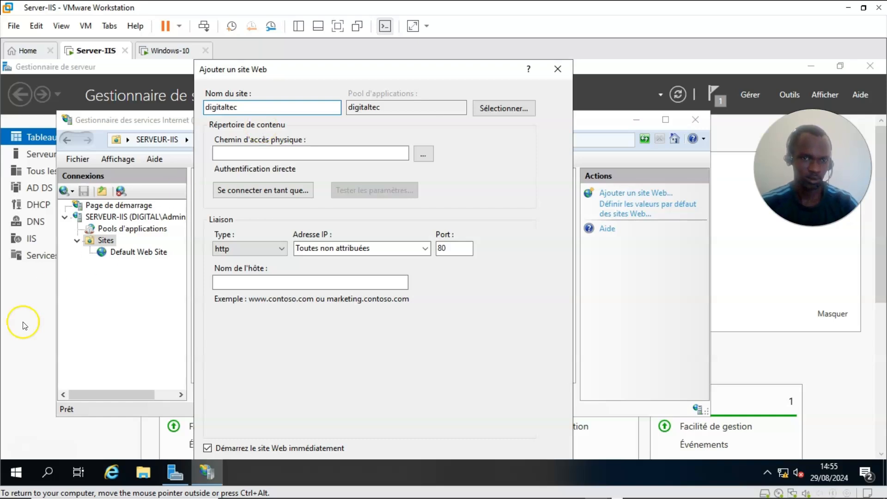
left_click(311, 153)
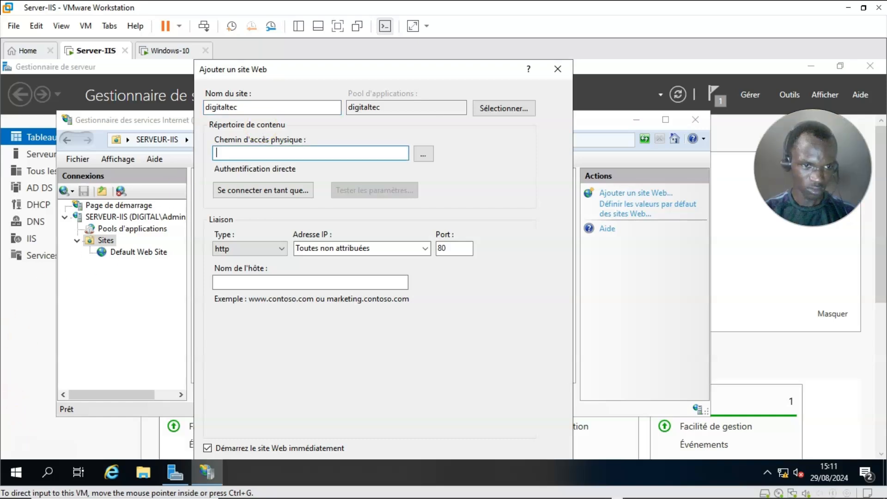
left_click(249, 110)
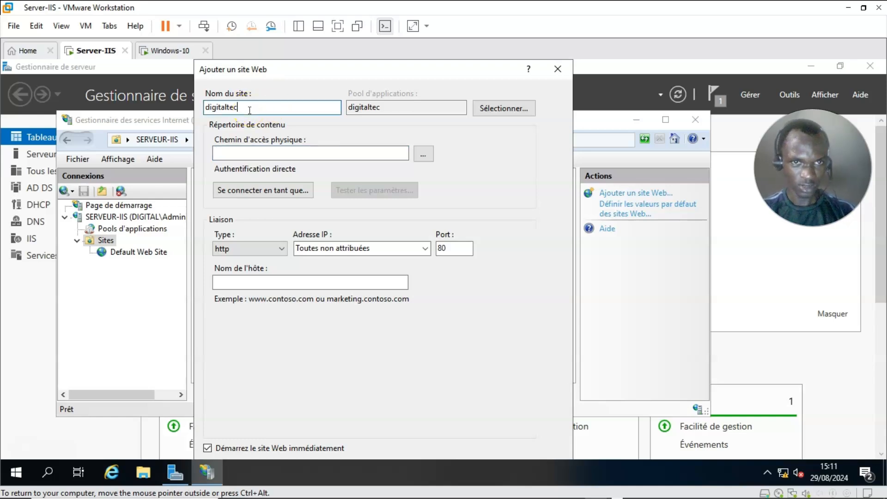
Step: Select DefaultAppPool as the new site's application pool
left_click(504, 109)
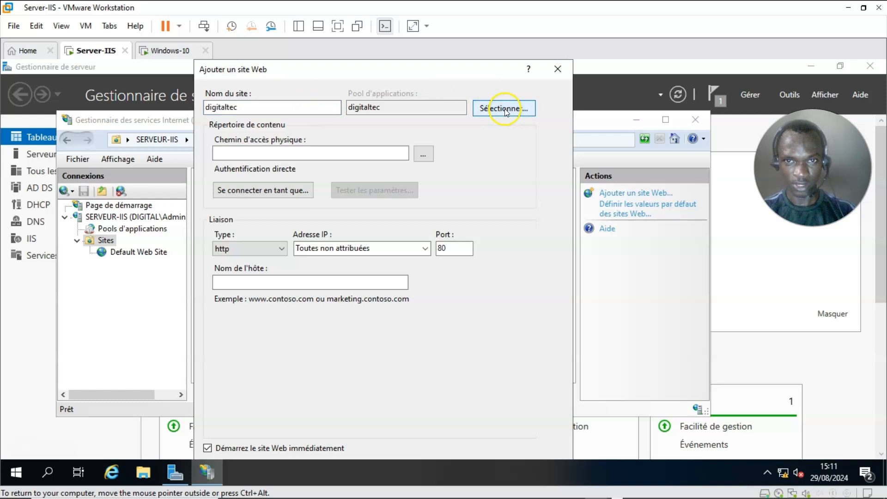
left_click(345, 255)
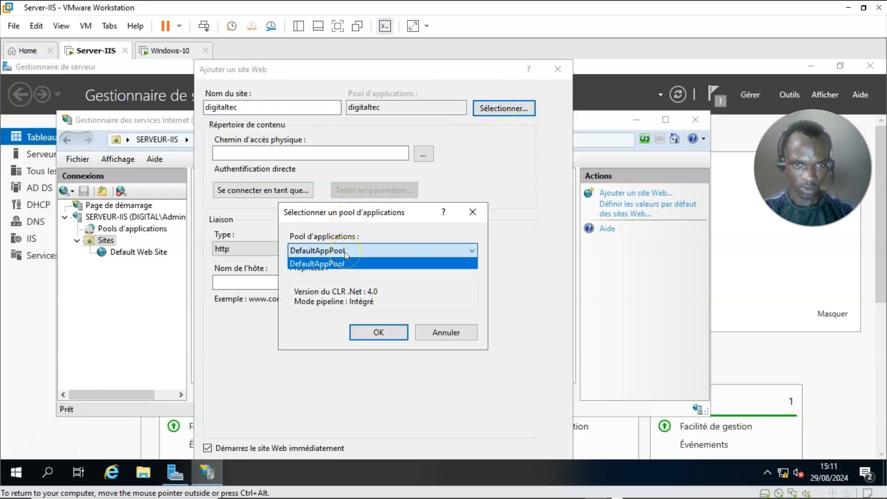
left_click(344, 280)
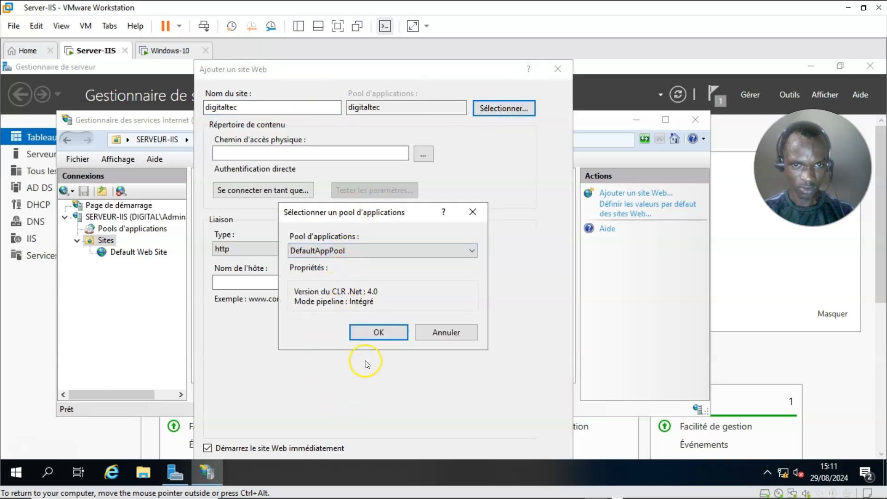
left_click(380, 328)
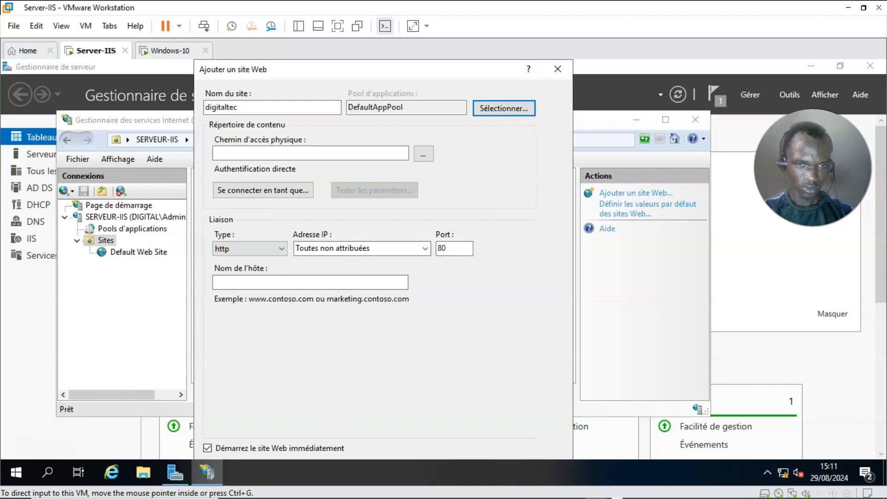
left_click(406, 157)
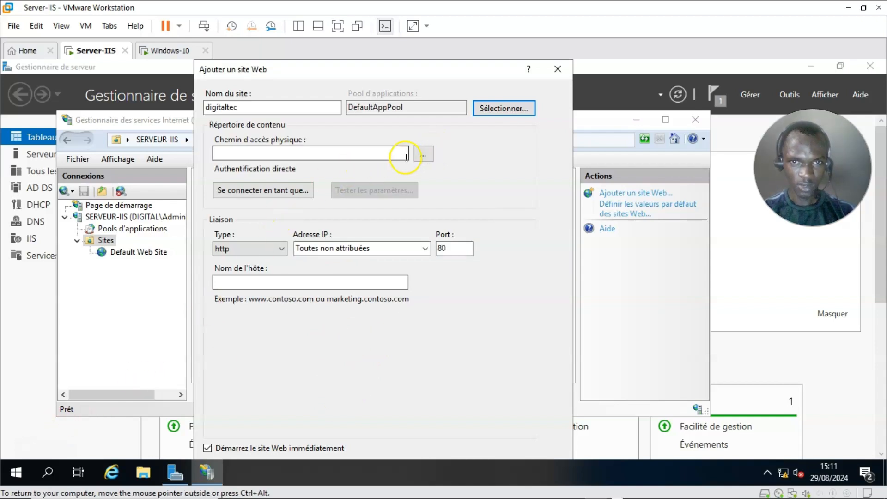
Step: Pick the digitaltec folder on Disque local (C:) as the site's physical path, C:\digitaltec
left_click(422, 153)
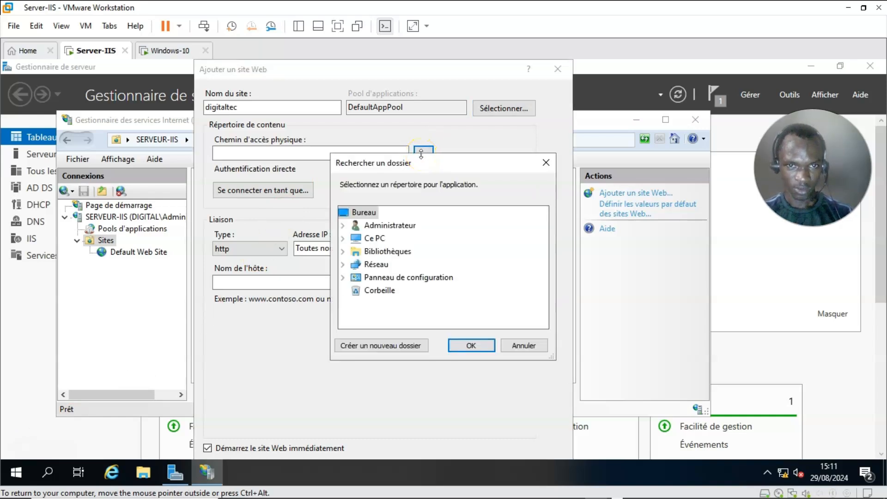
left_click(379, 238)
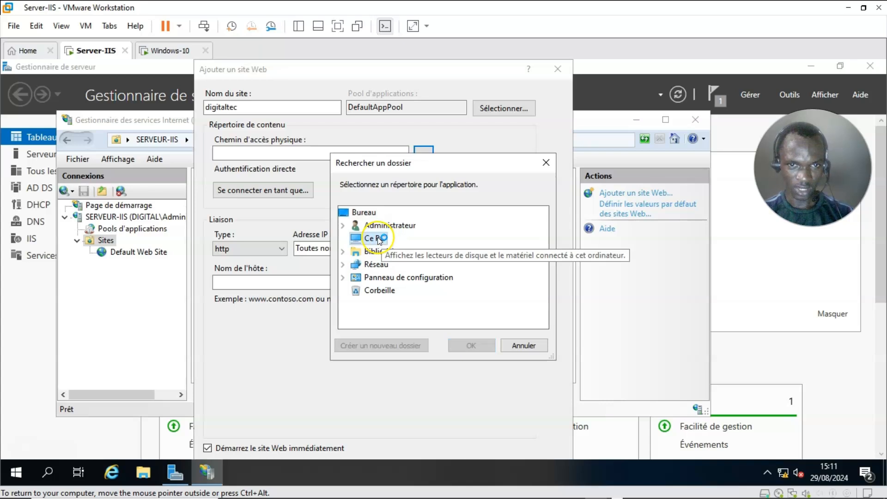
double_click(378, 238)
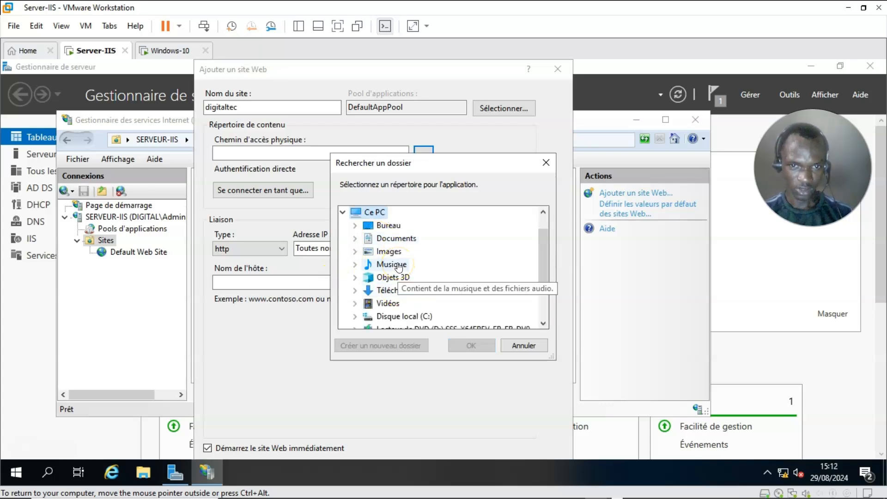
left_click_drag(541, 237, 542, 269)
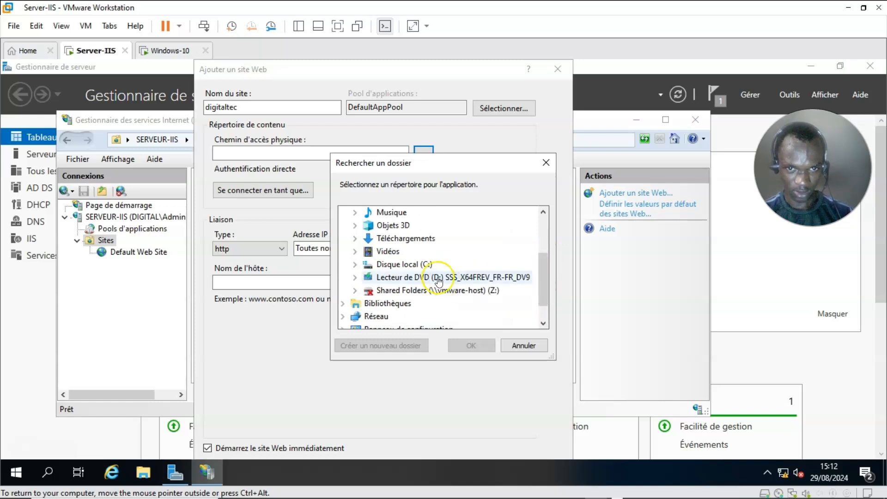
double_click(406, 264)
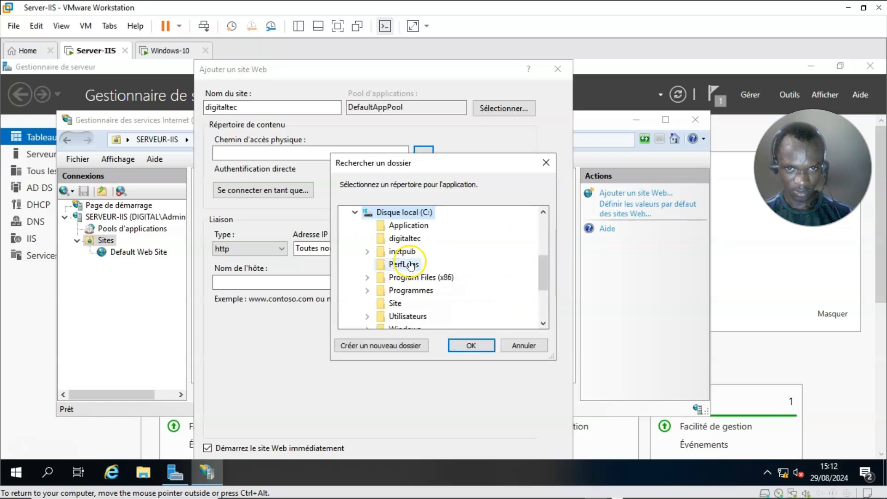
left_click(405, 239)
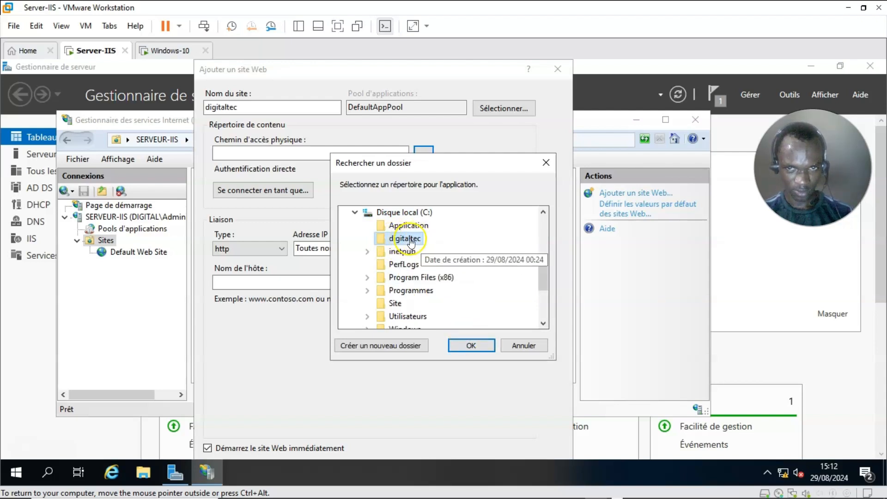
left_click(466, 345)
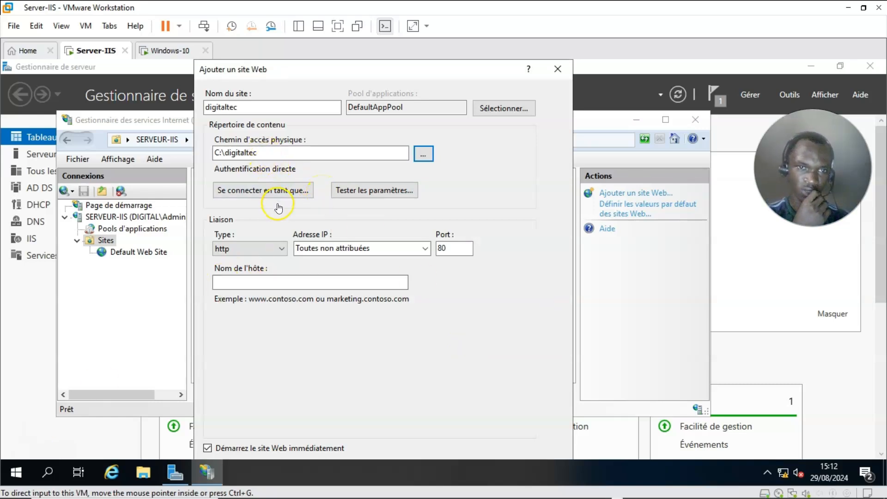
left_click(265, 152)
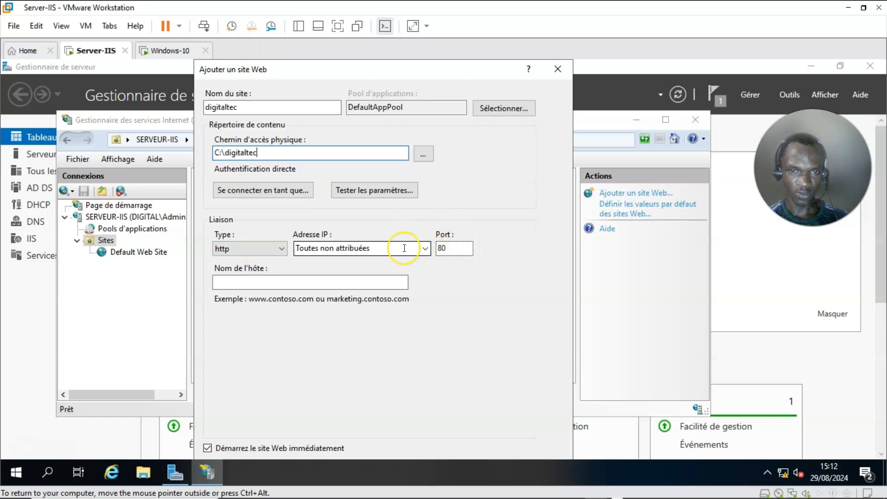
Step: Bind the site to IP 192.168.2.10 with host name digitaltec, then create it
left_click(423, 249)
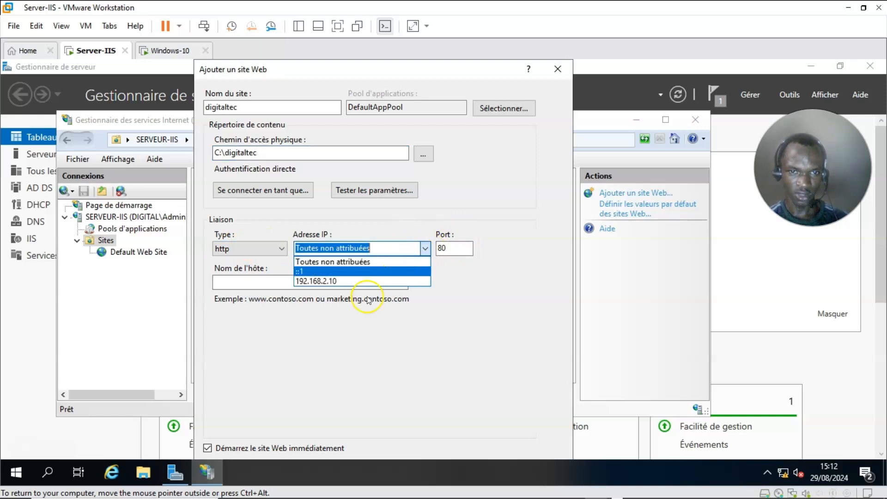
left_click(335, 281)
left_click(334, 284)
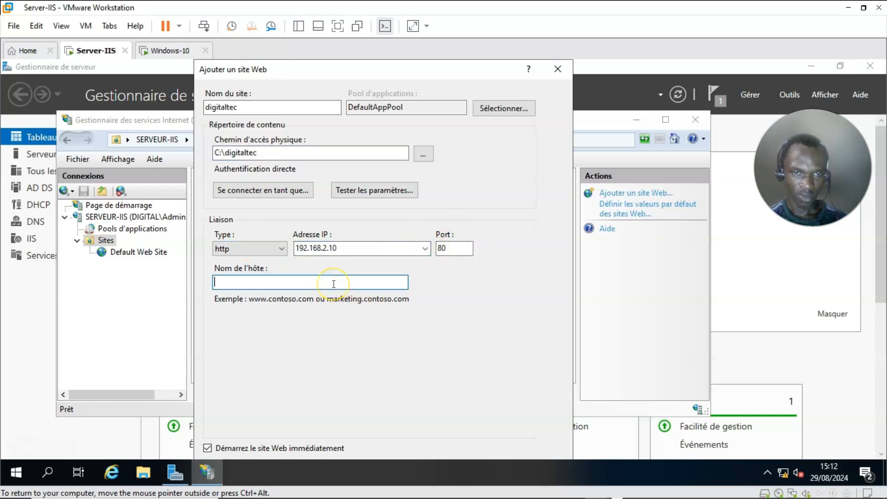
type("di")
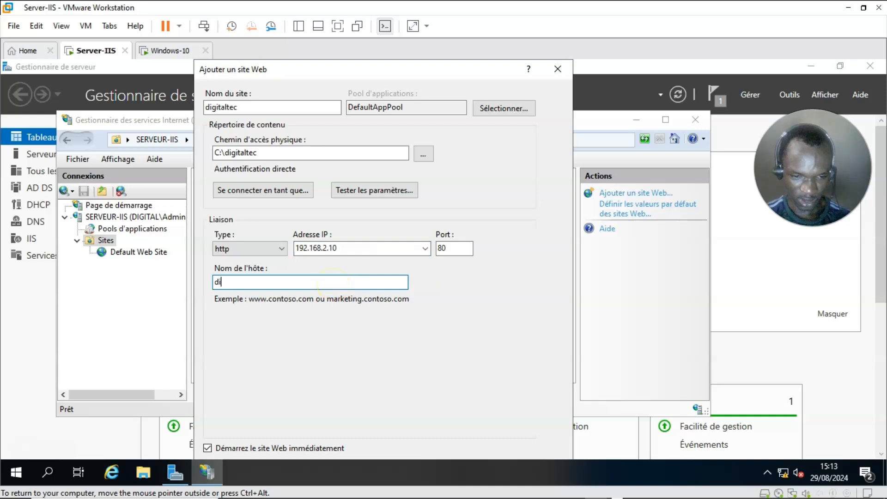
type("gitaltec")
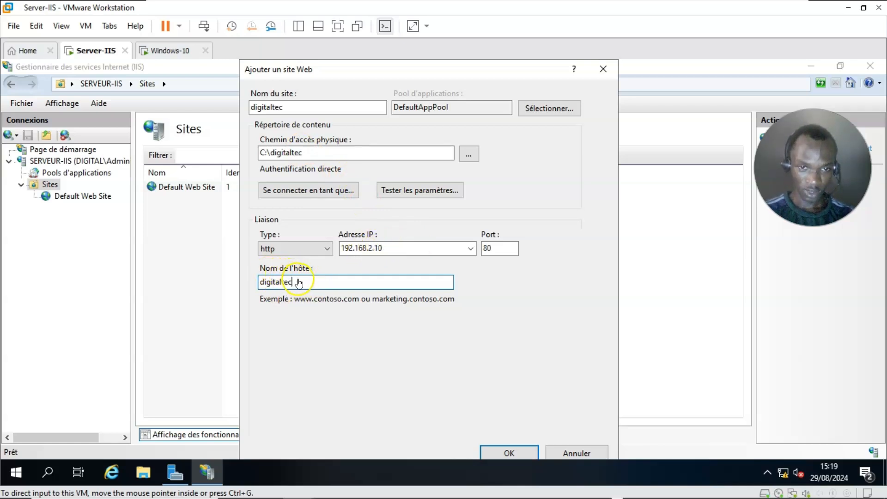
left_click(505, 453)
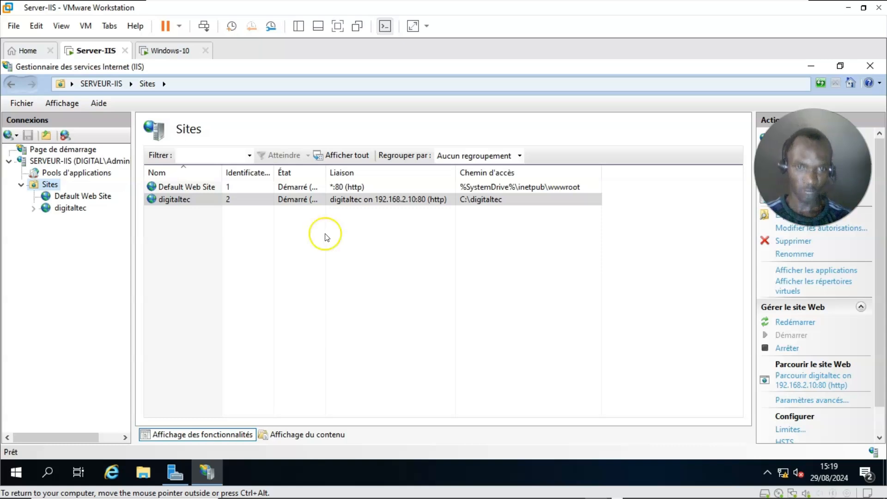
Step: Minimize the host's Edge preview and return VMware Workstation to the Windows-10 VM
mouse_move(231, 485)
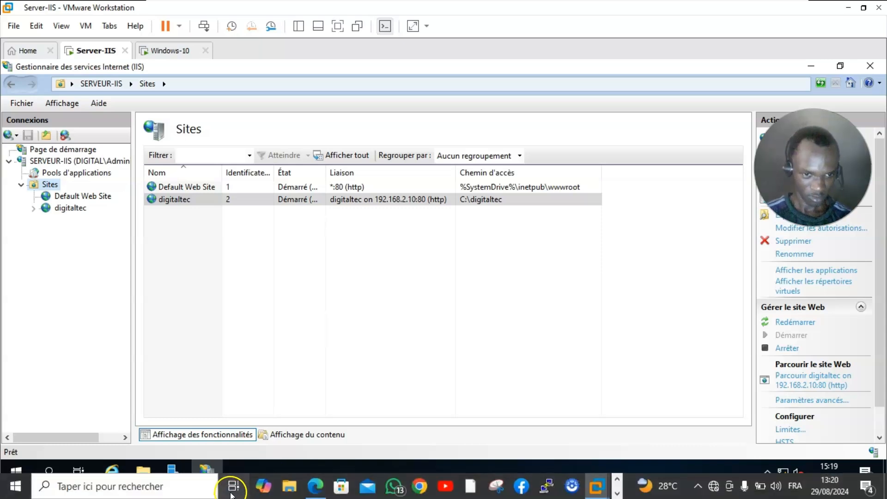
left_click(315, 485)
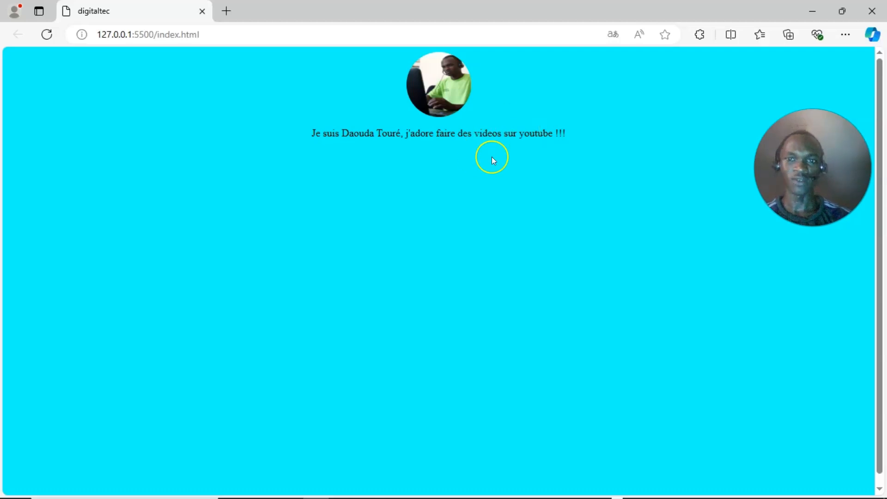
left_click(806, 11)
left_click(166, 52)
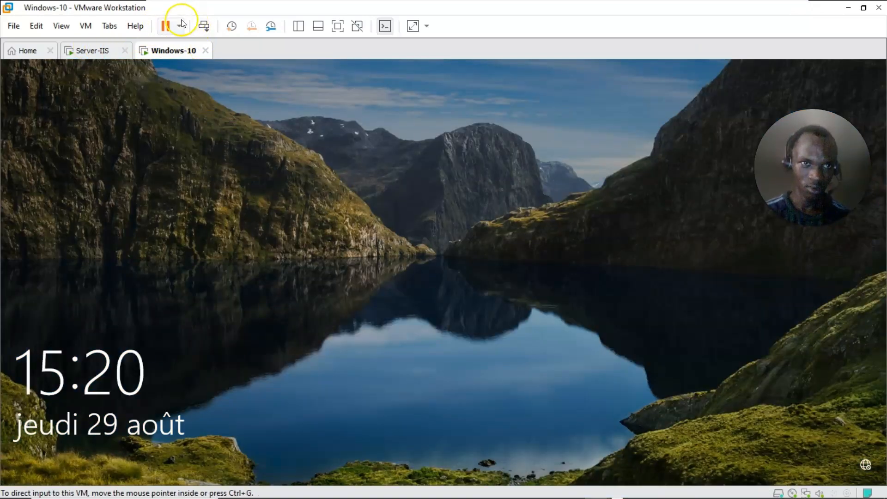
Step: Sign back in to the Windows-10 VM with the account password via Ctrl+Alt+Del
left_click(203, 26)
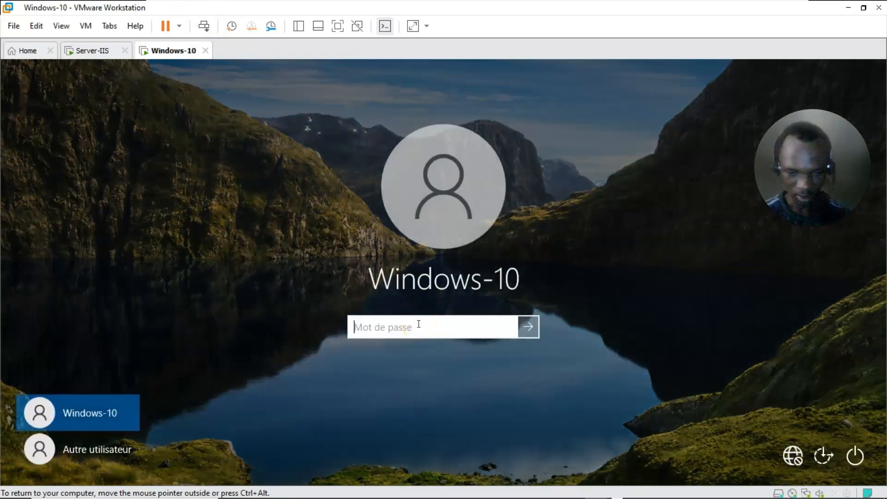
type("•••••••")
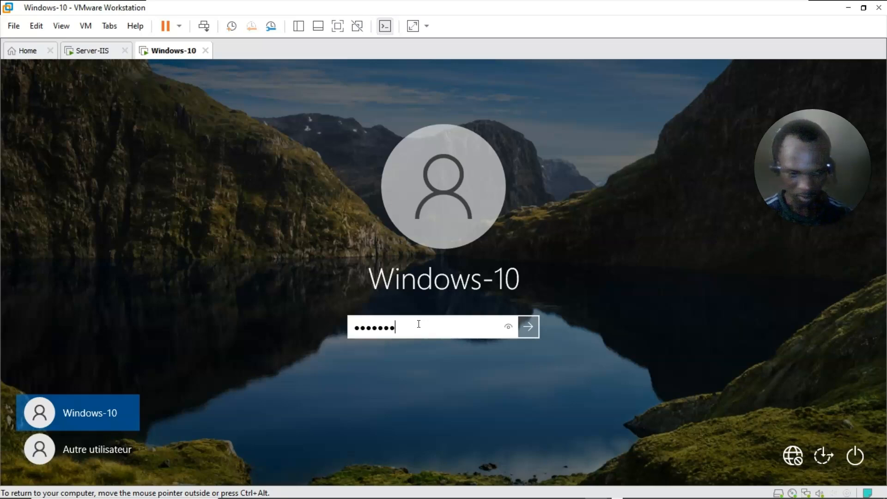
type("•••")
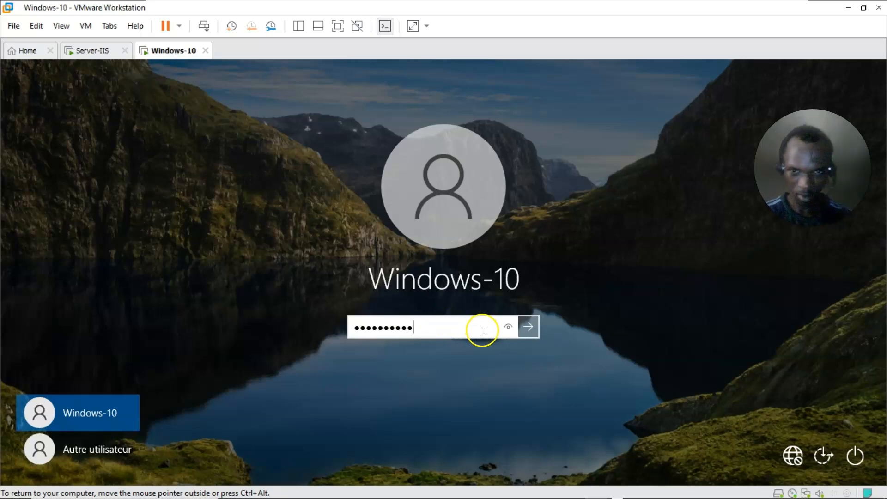
left_click(527, 327)
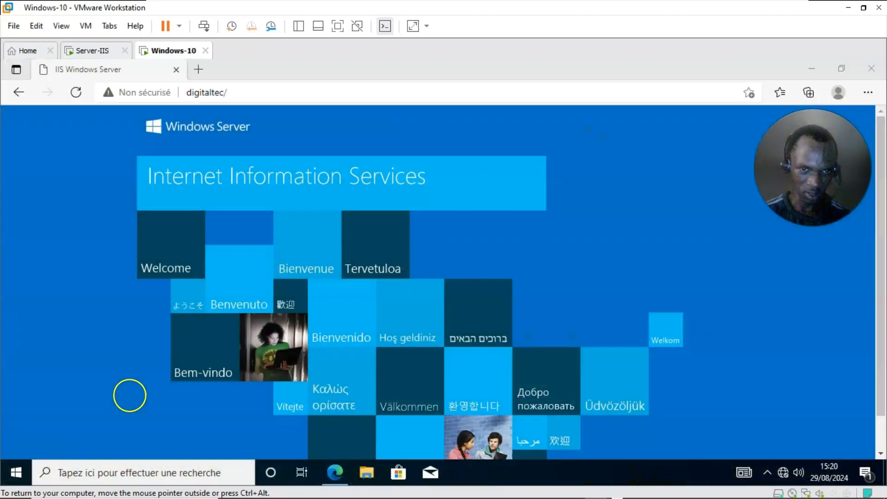
Step: Reload digitaltec/ in the VM's Edge to show the custom cyan page, dismissing the translate offer
left_click(332, 256)
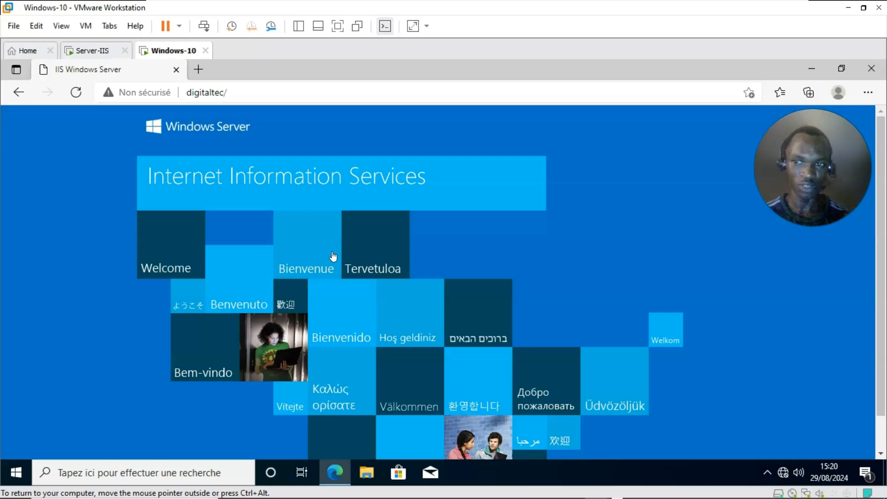
left_click(76, 92)
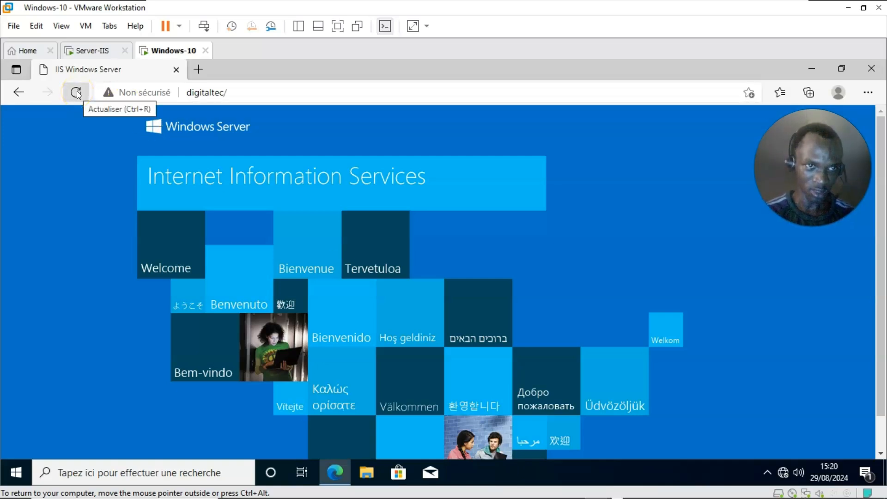
left_click(76, 93)
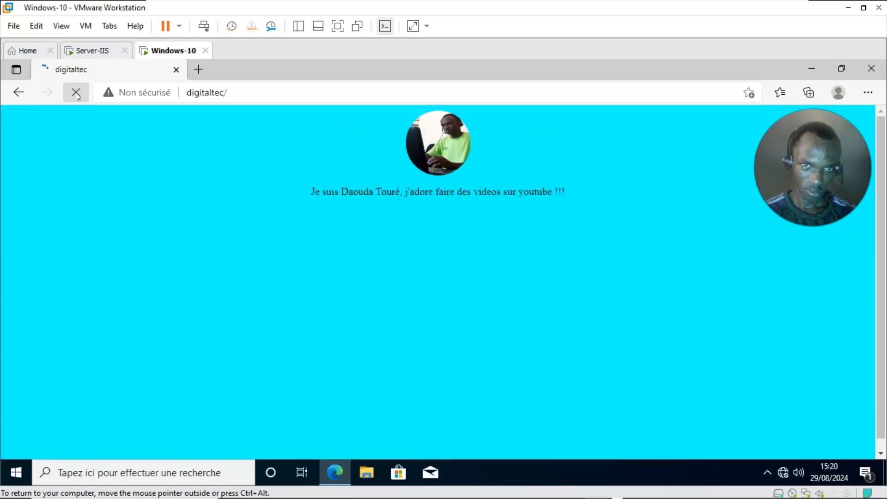
left_click(456, 241)
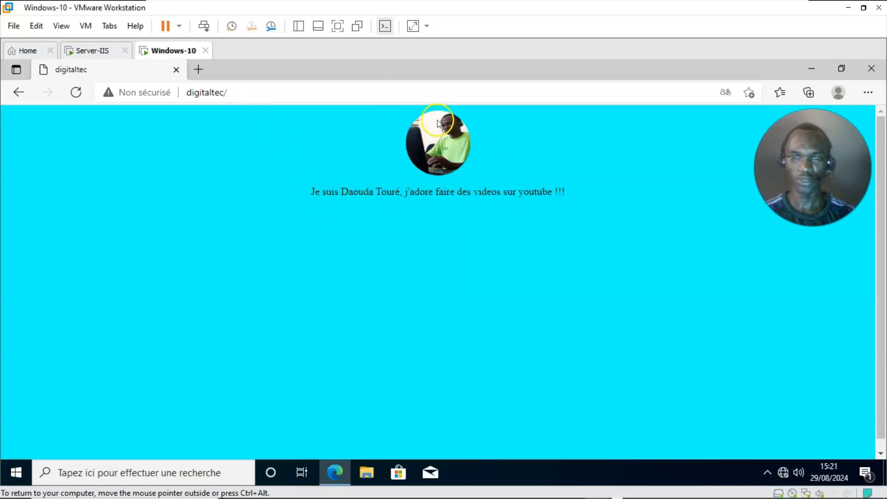
Step: Glance at the Server-IIS VM and come back to the Windows-10 VM
left_click(109, 50)
left_click(168, 52)
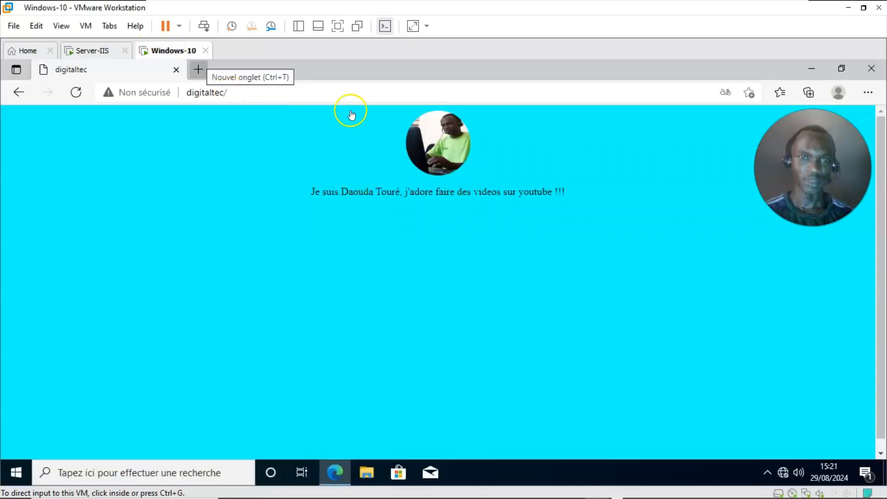